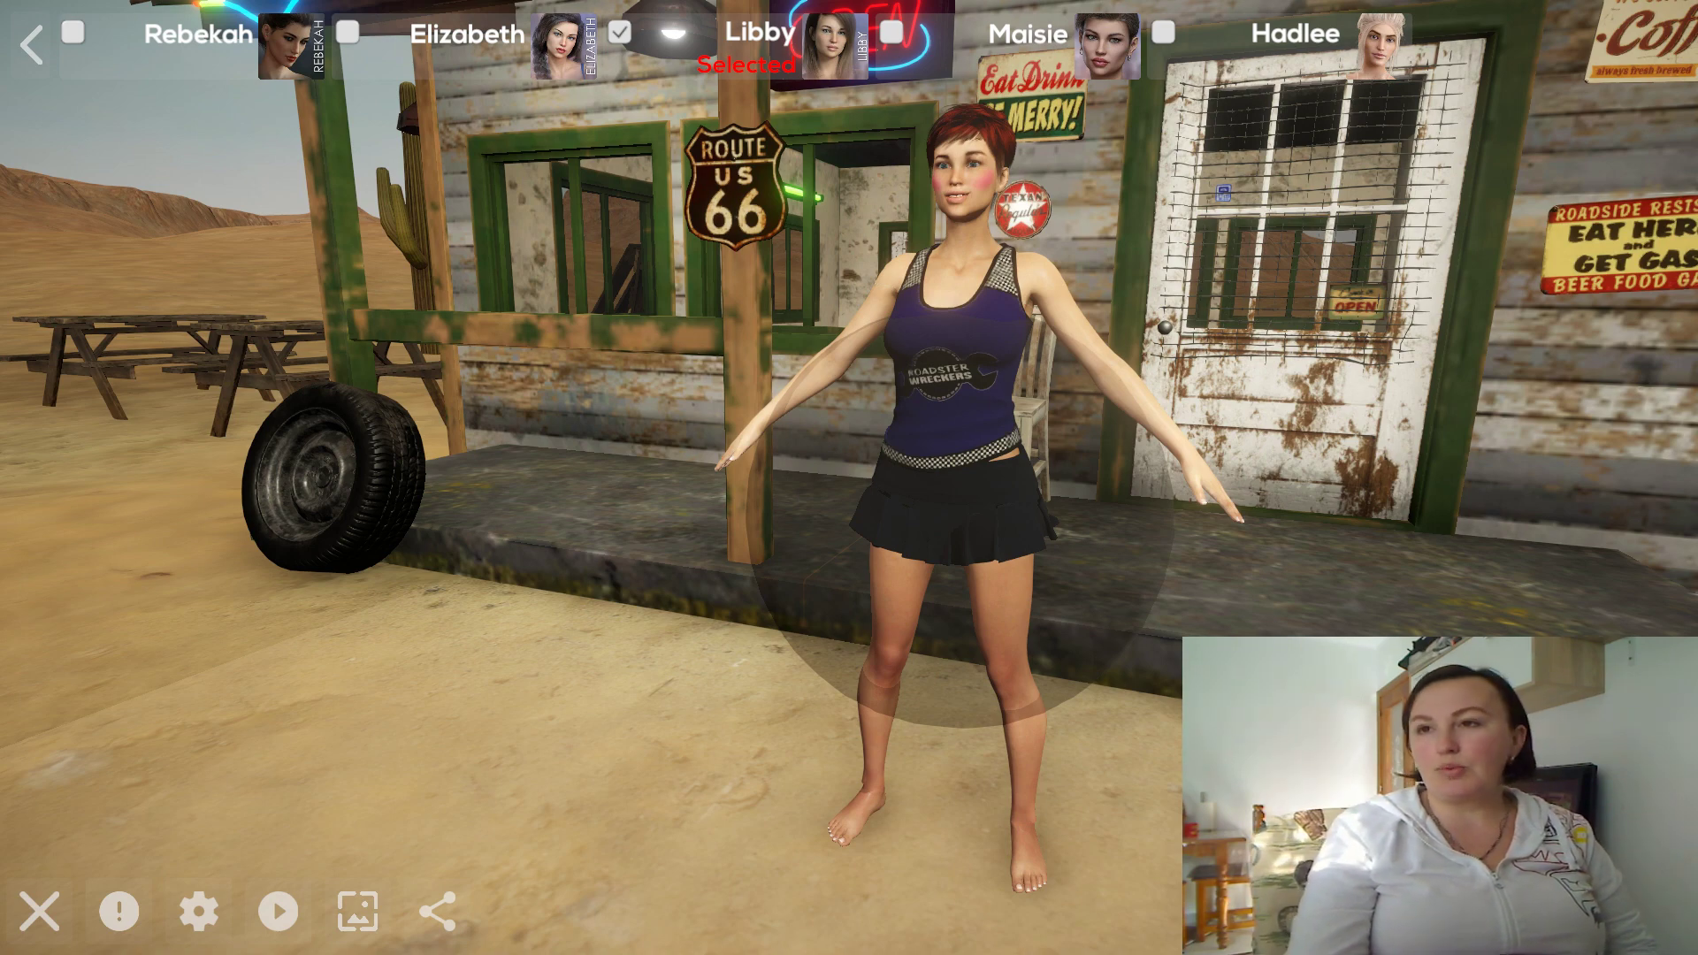
Browse the Poses Main collection to the Z Strike A pose pack, then close the menu.
left_click(810, 42)
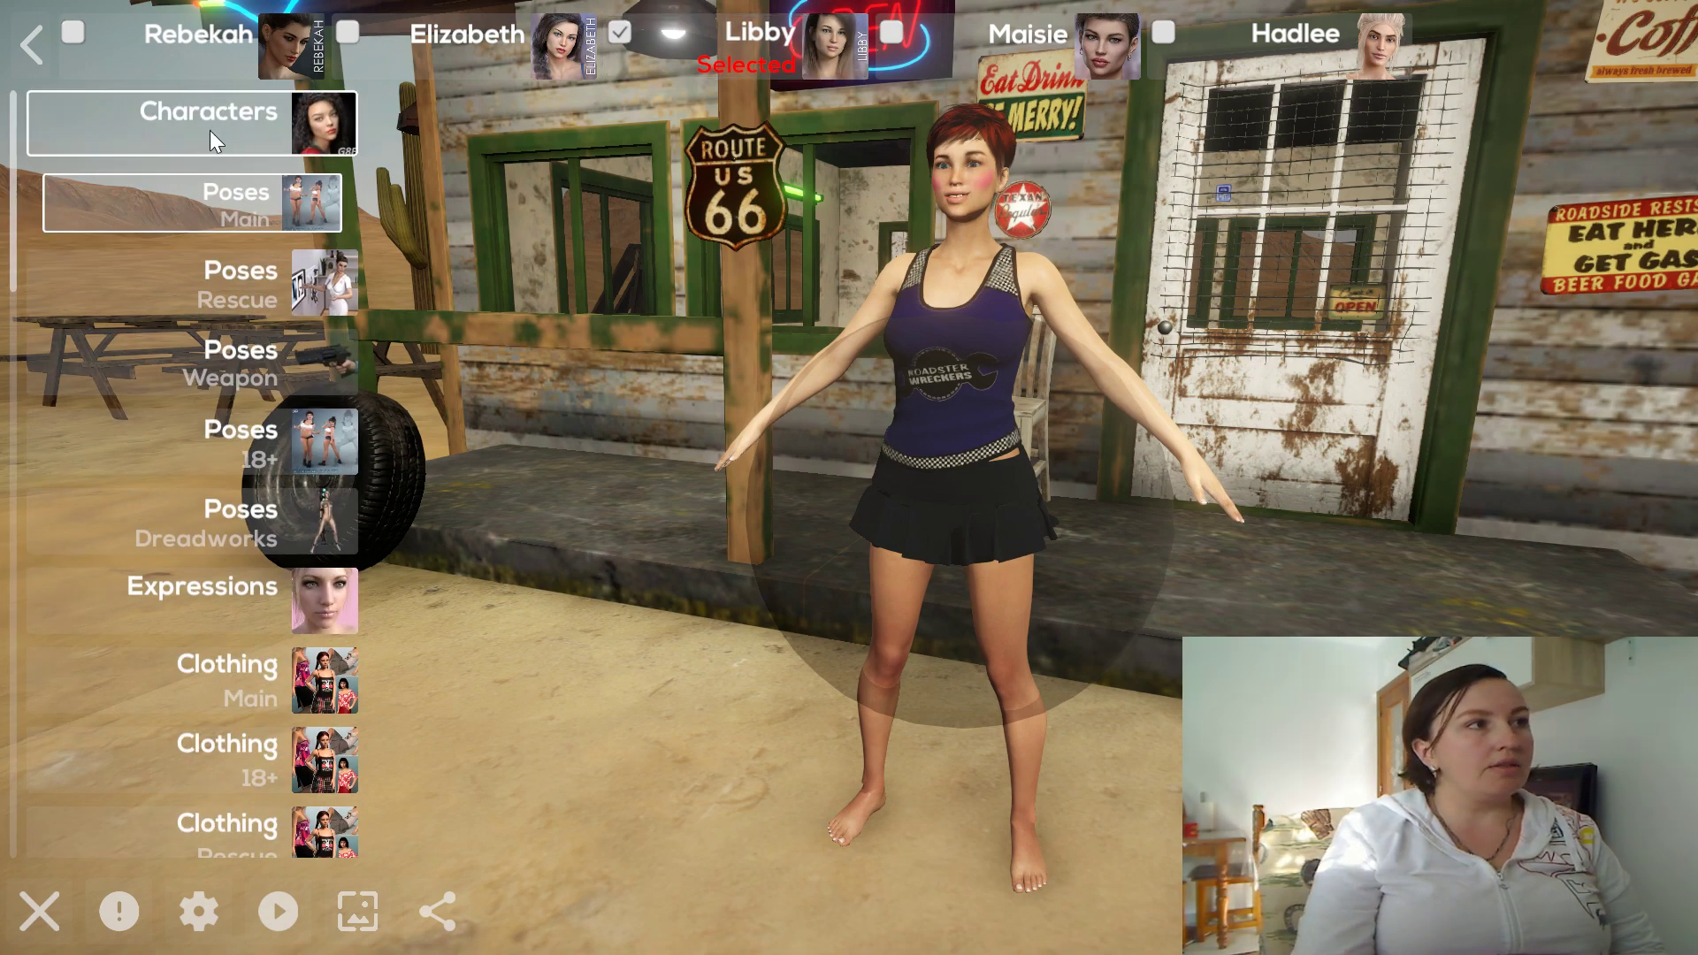
left_click(226, 190)
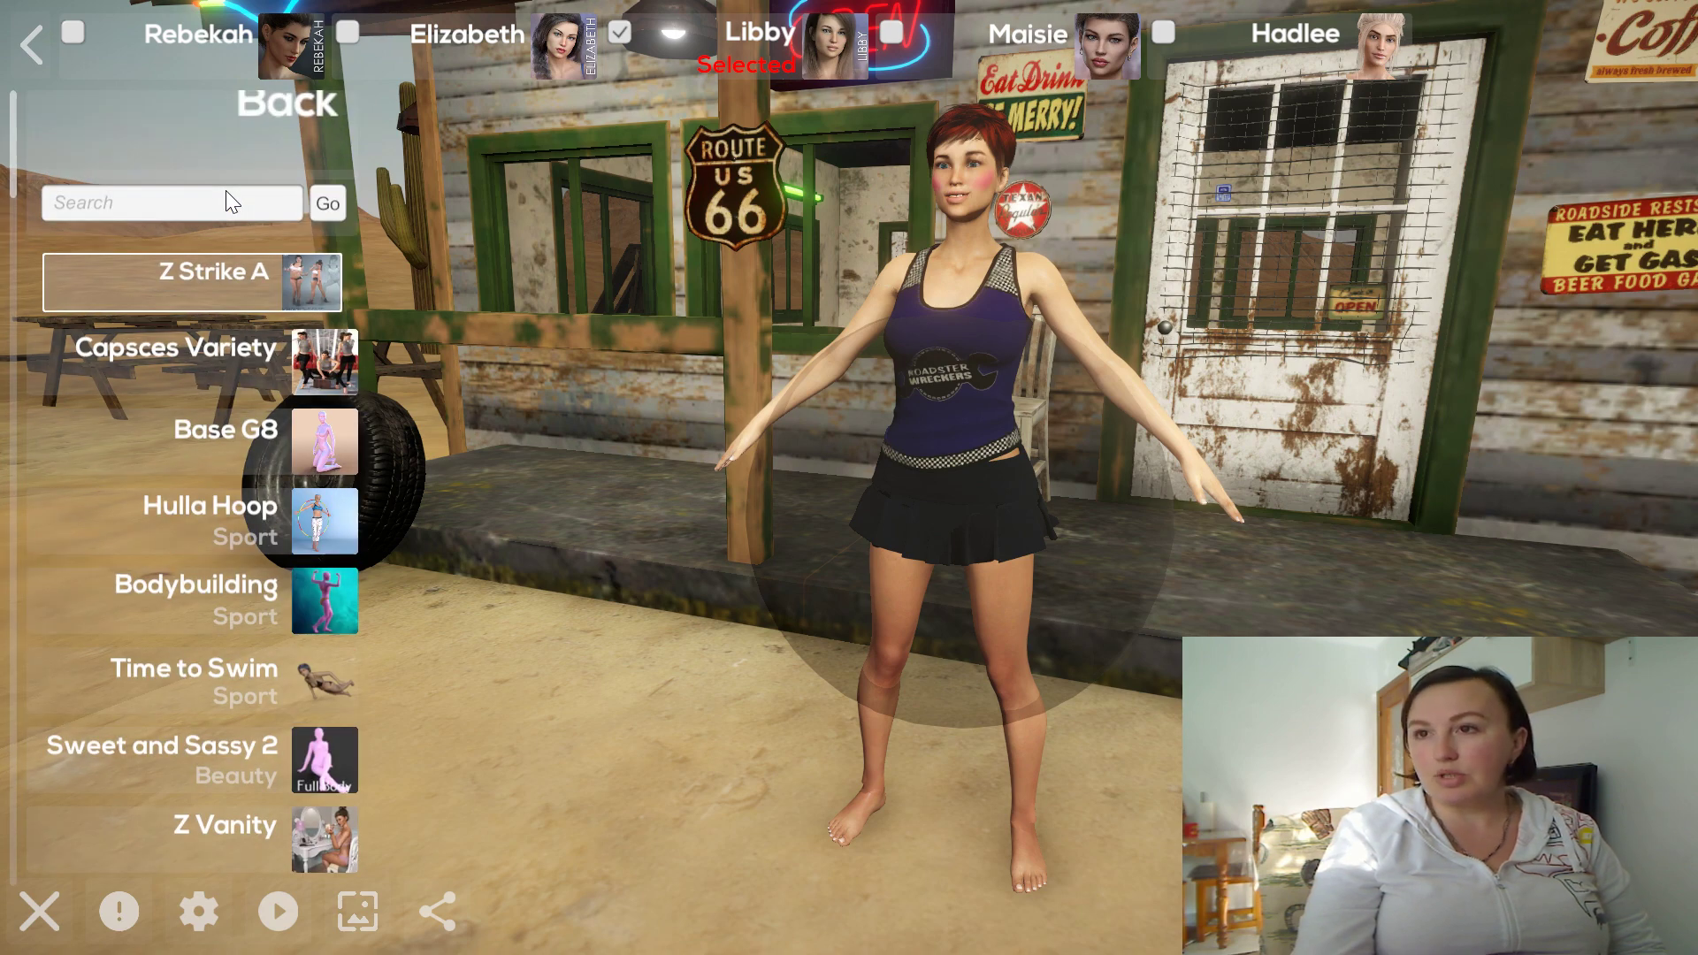
left_click(226, 288)
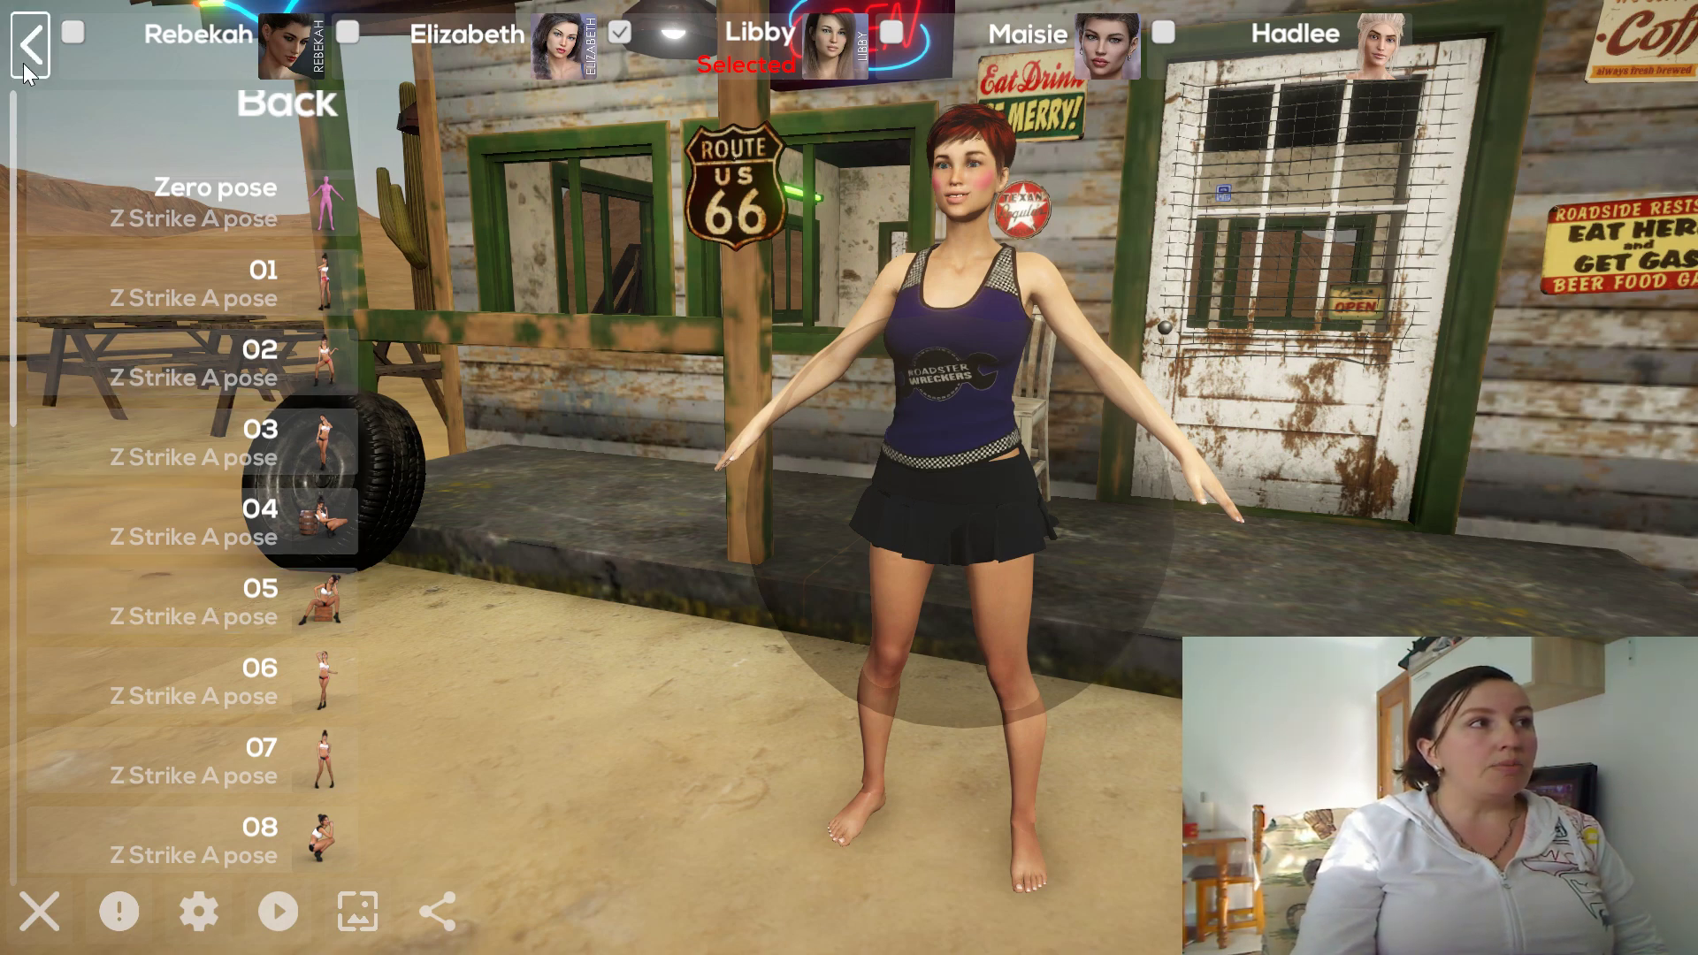
left_click(30, 112)
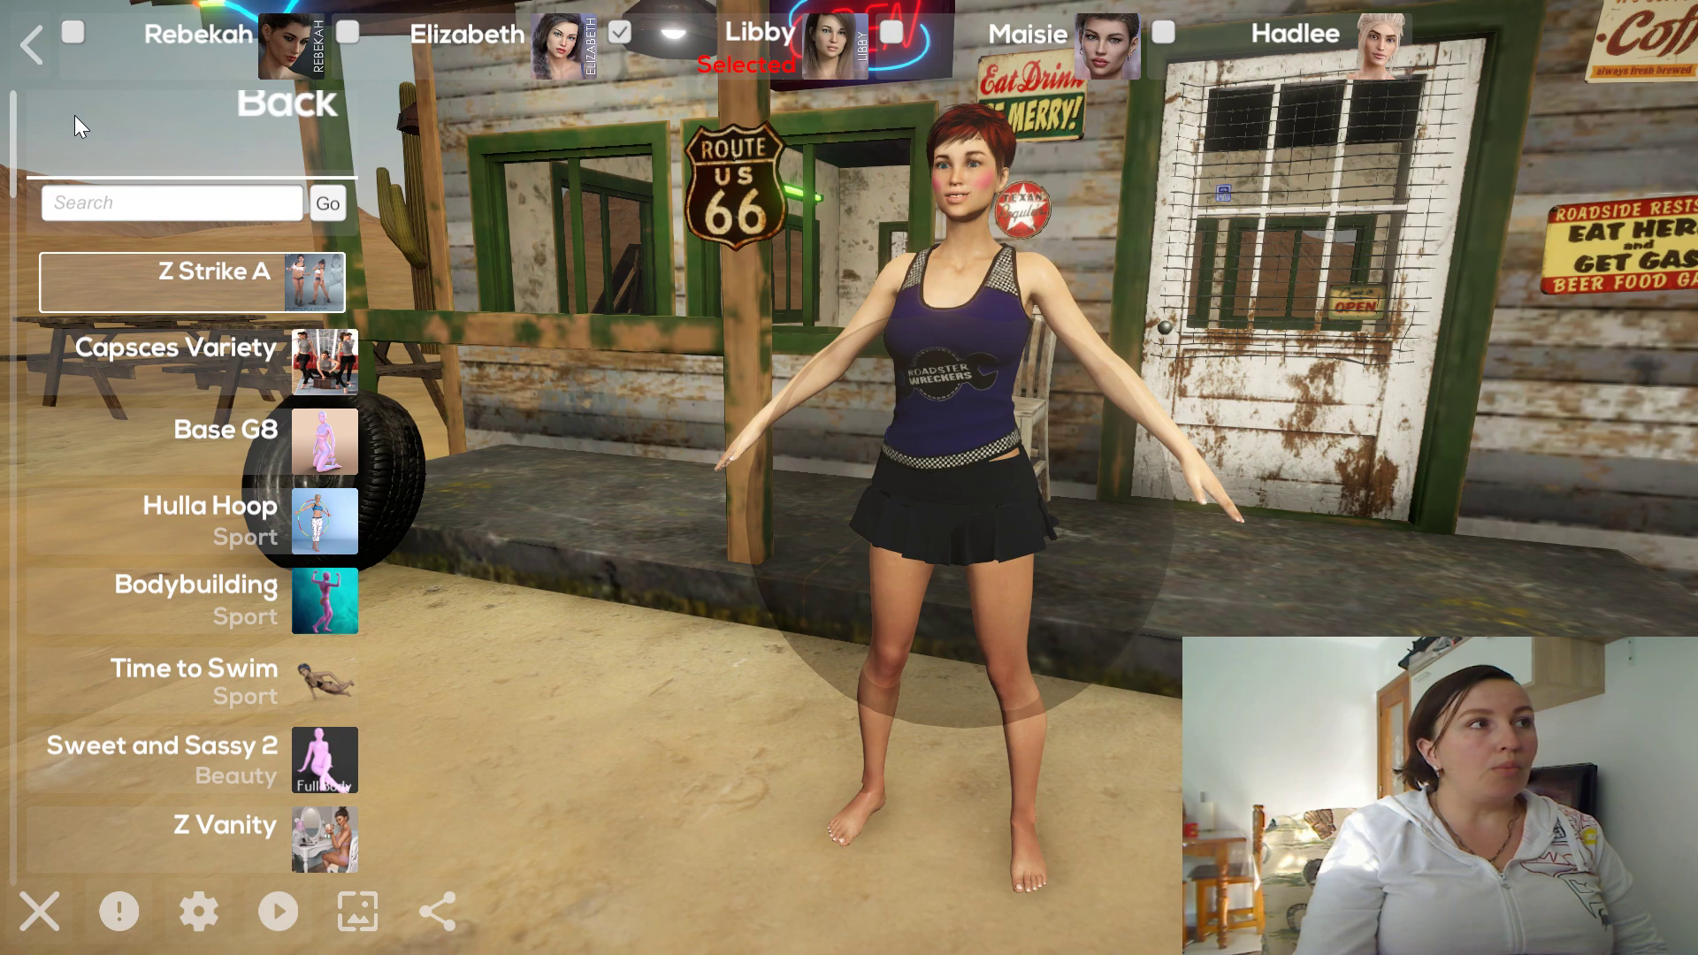
left_click(74, 117)
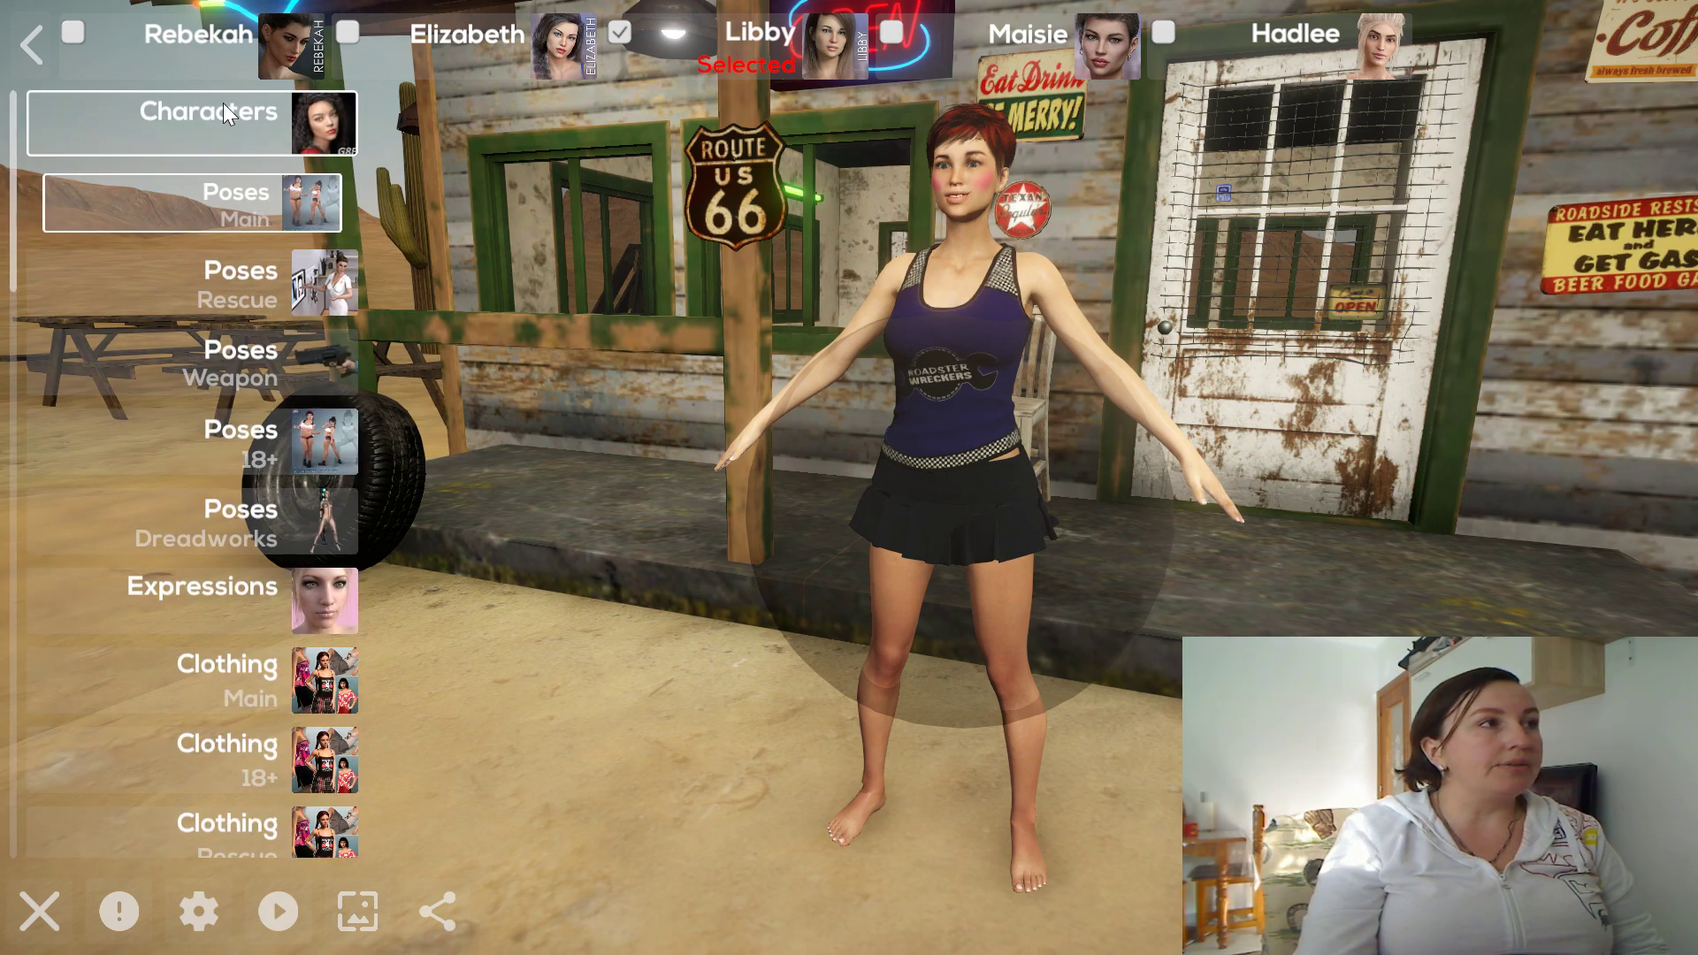
left_click(42, 51)
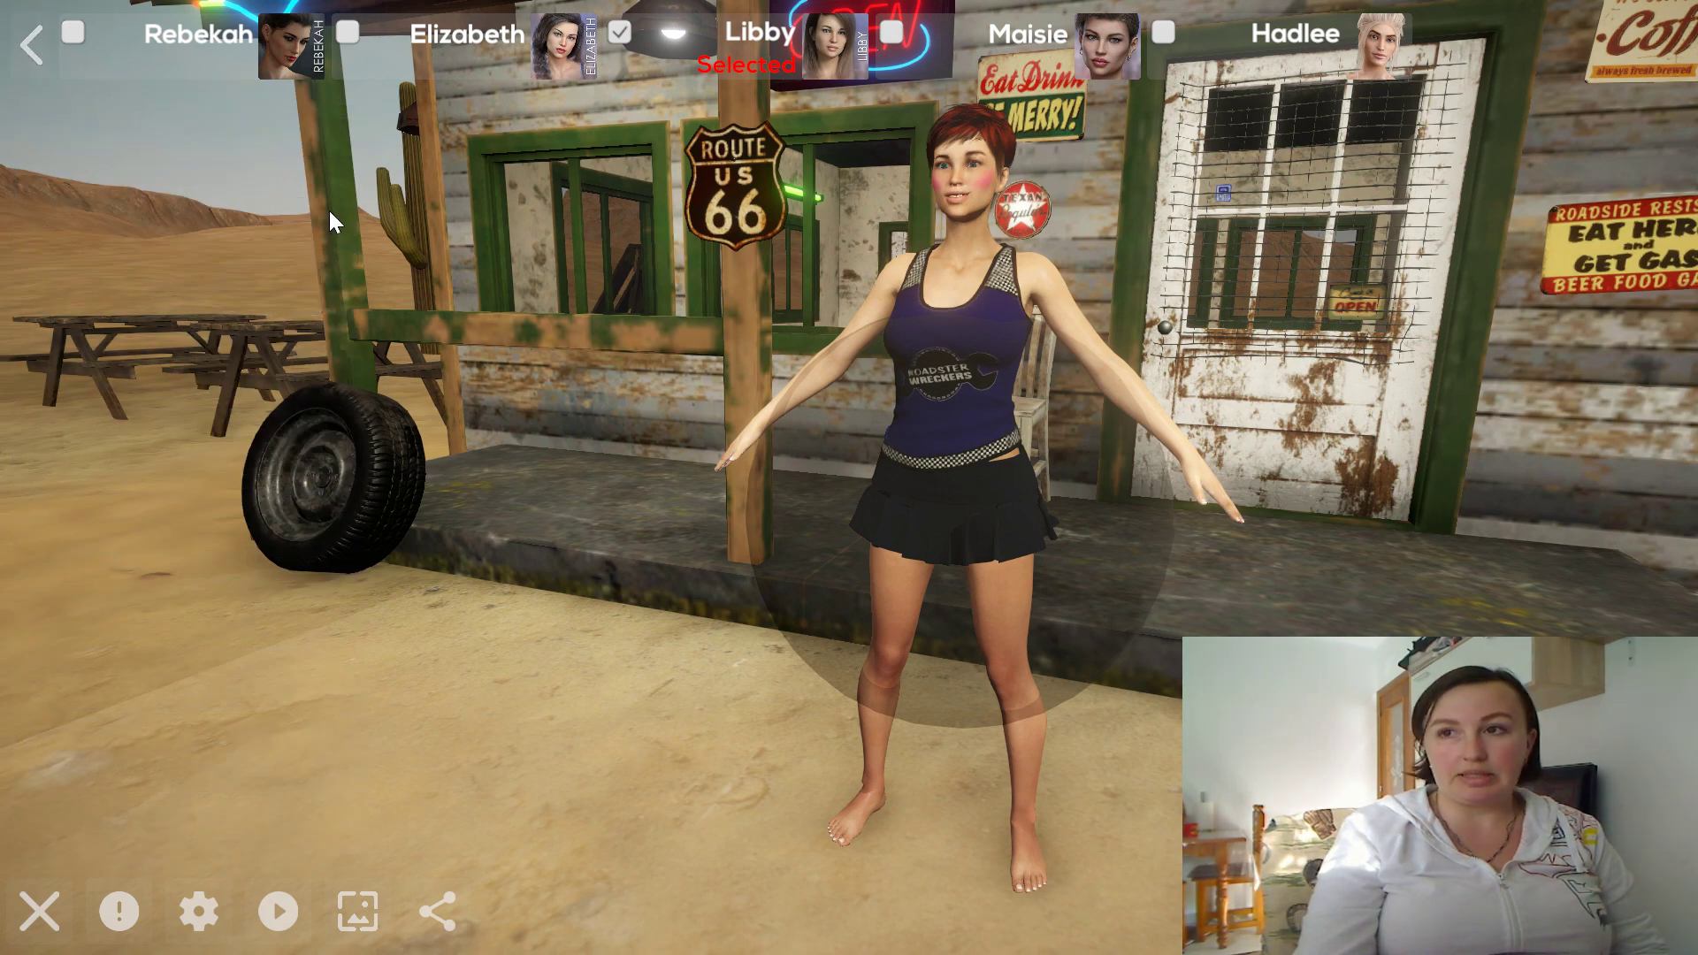
Select Libby, open Position tuning, and change her X body position.
left_click(977, 380)
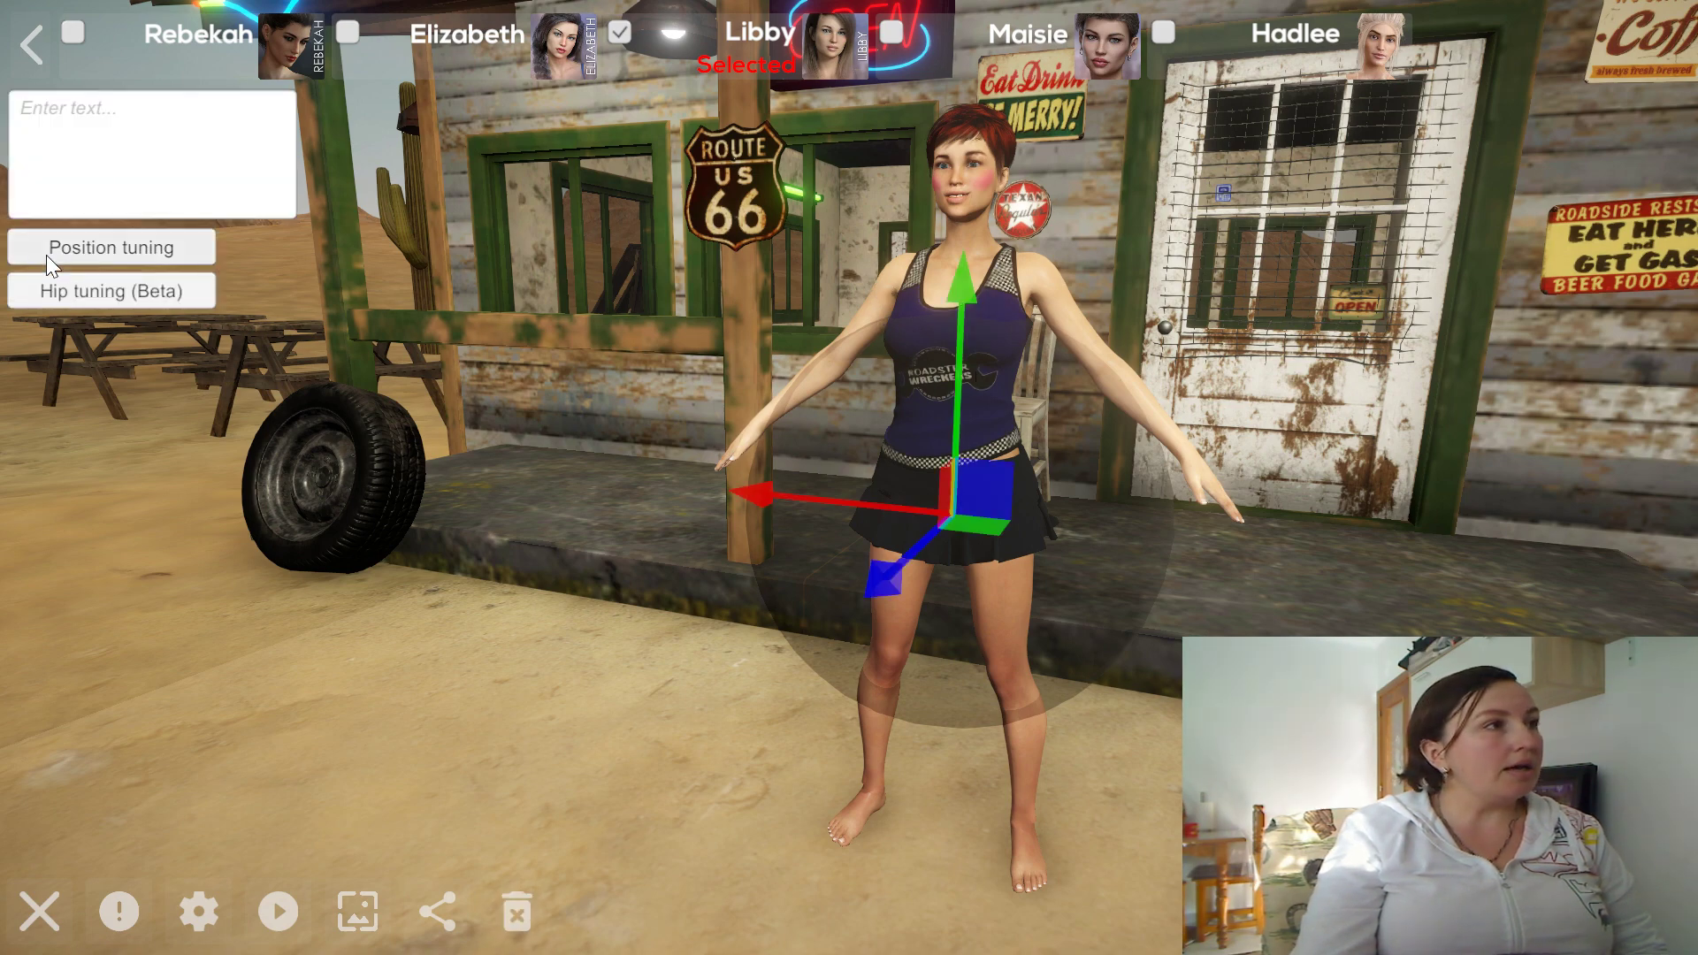
left_click(132, 249)
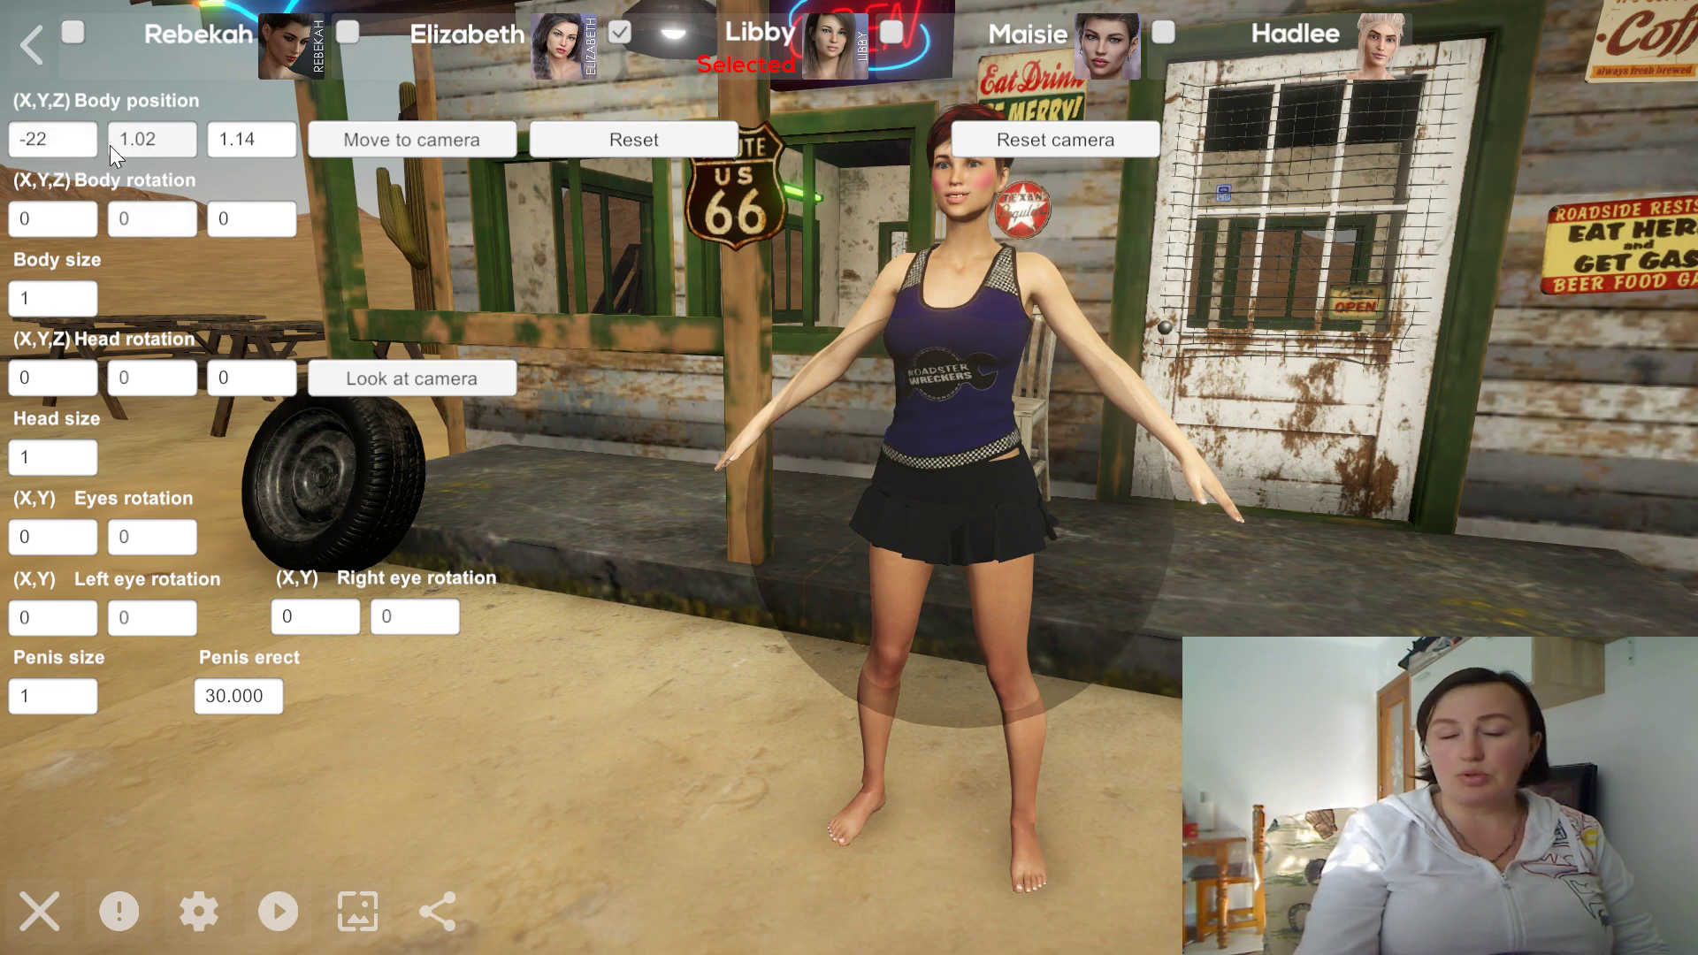
left_click(82, 145)
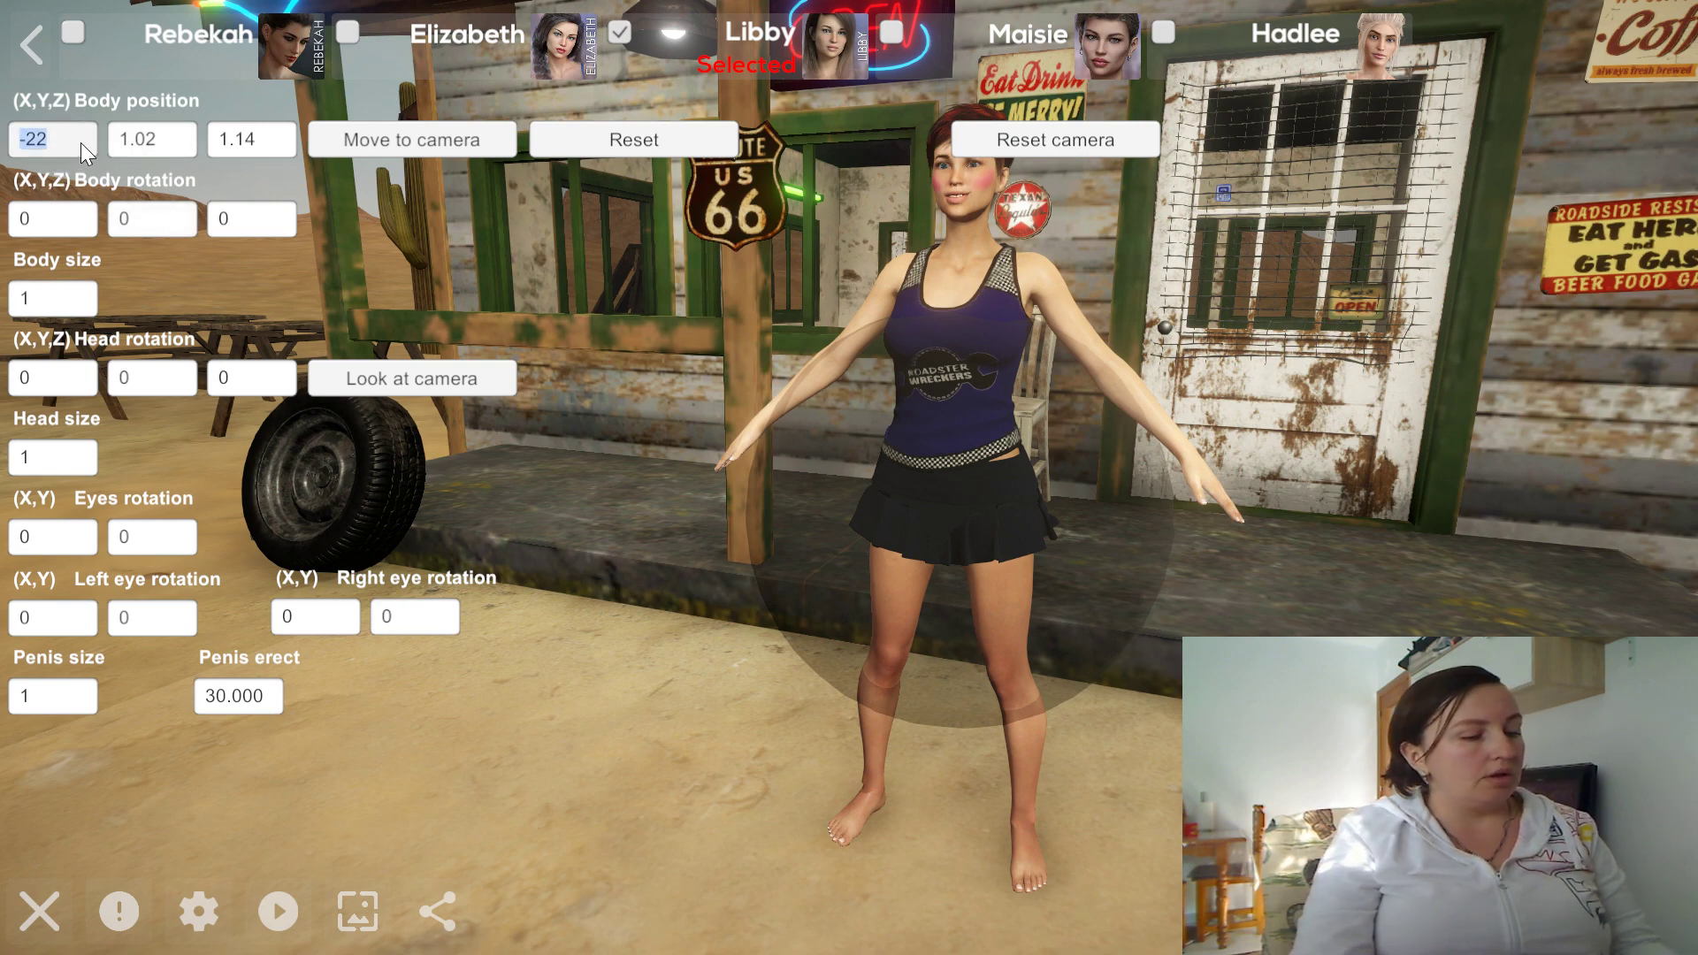
type("25")
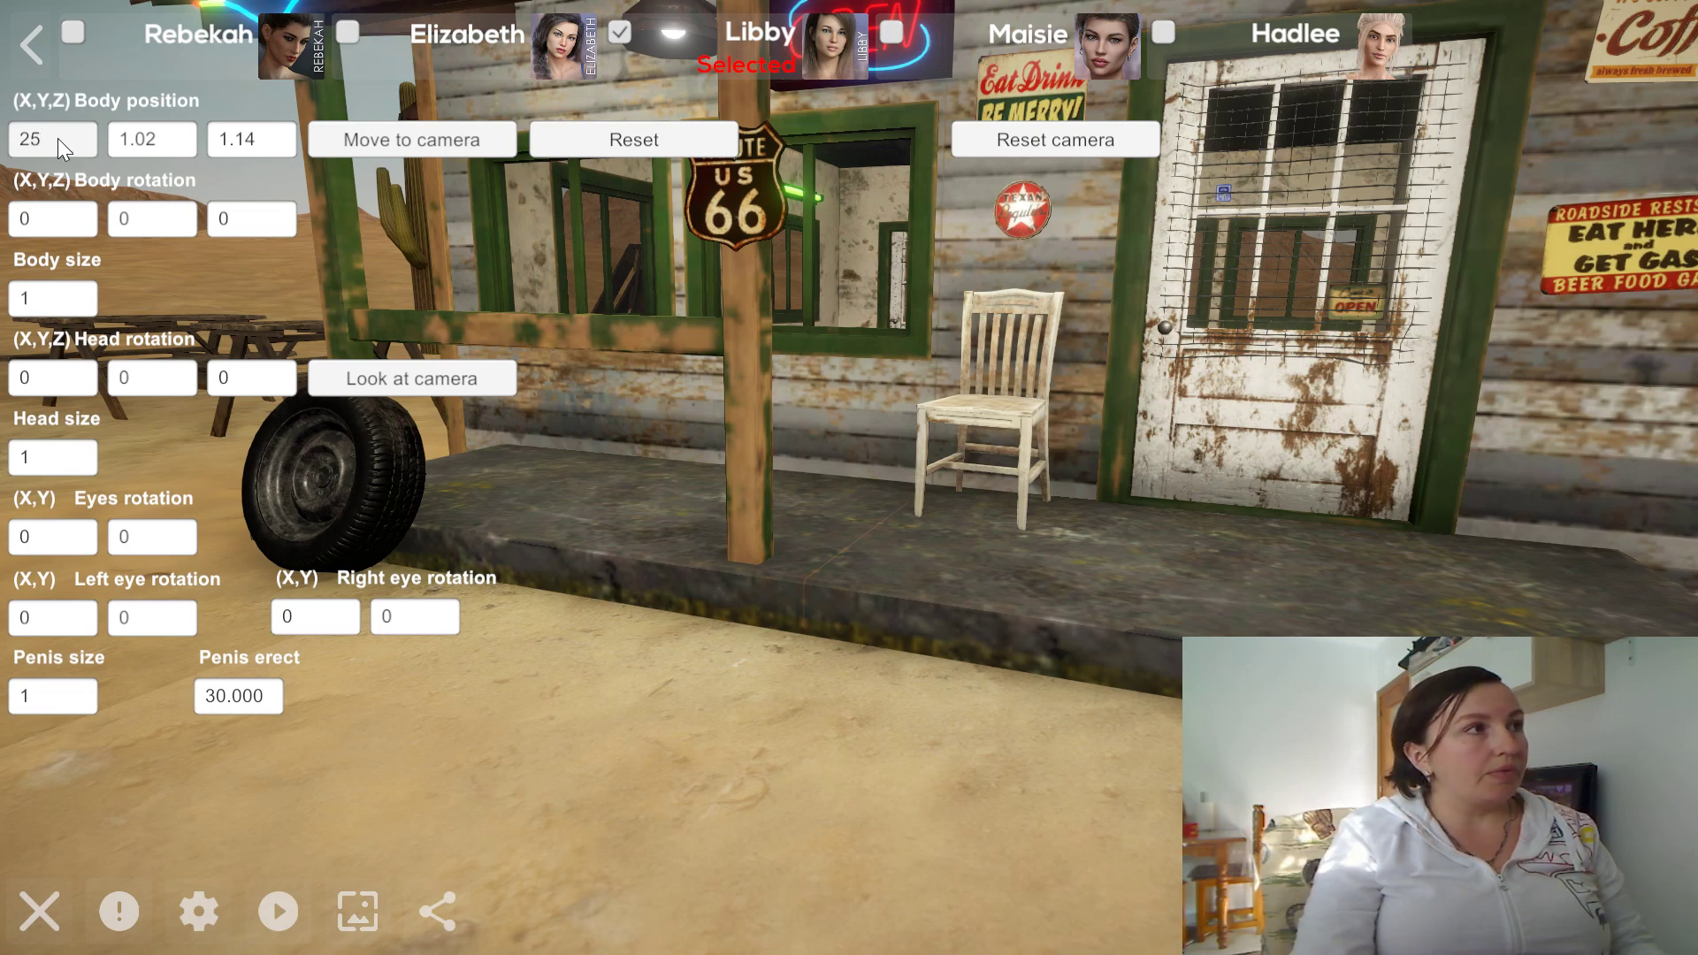
type("-22")
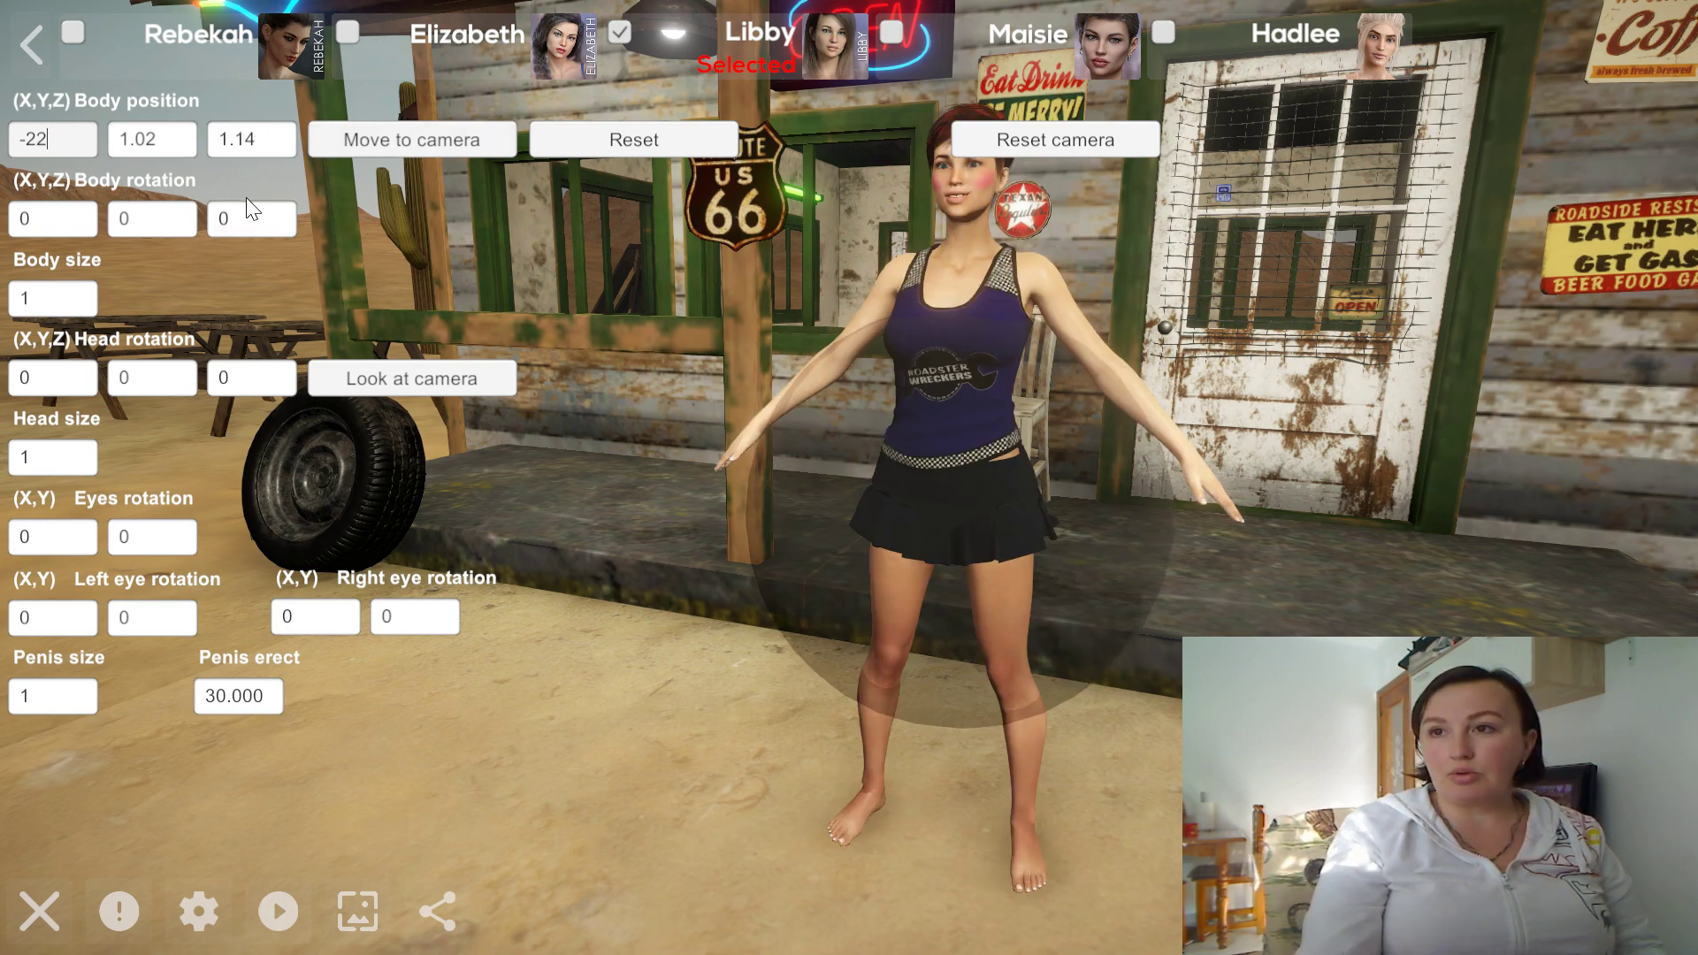
Try an X body rotation of 45, reset it to 0, and set body size to 2.
left_click(44, 215)
type("45")
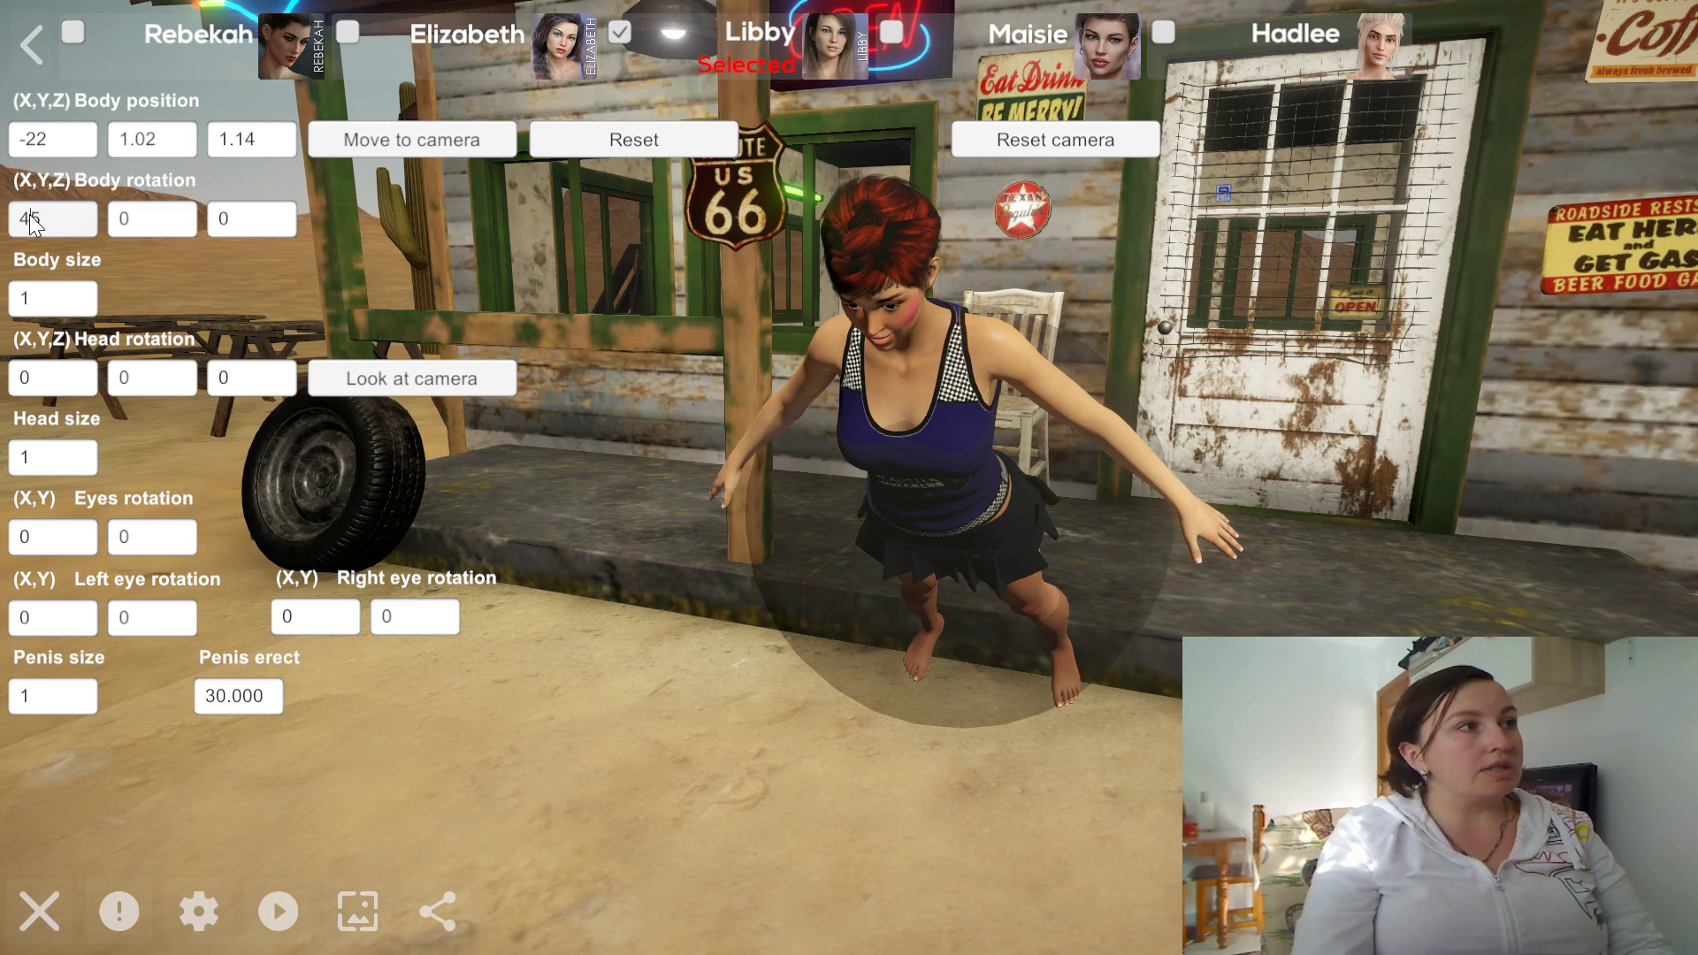
double_click(80, 223)
type("0")
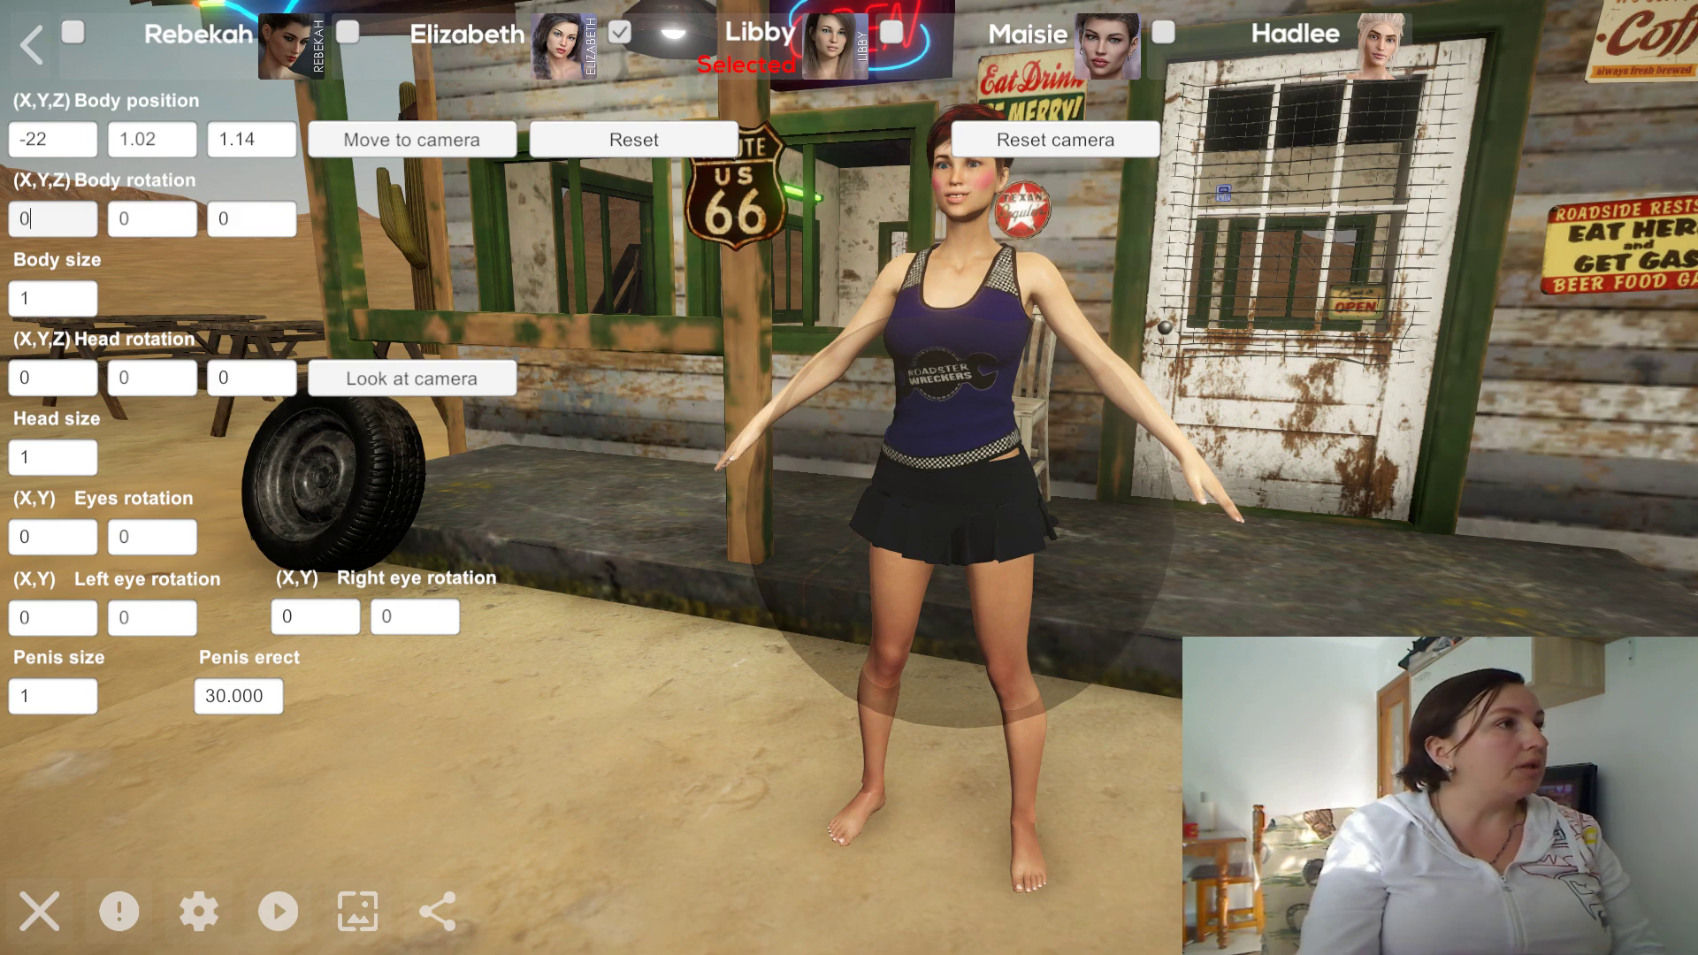
double_click(44, 297)
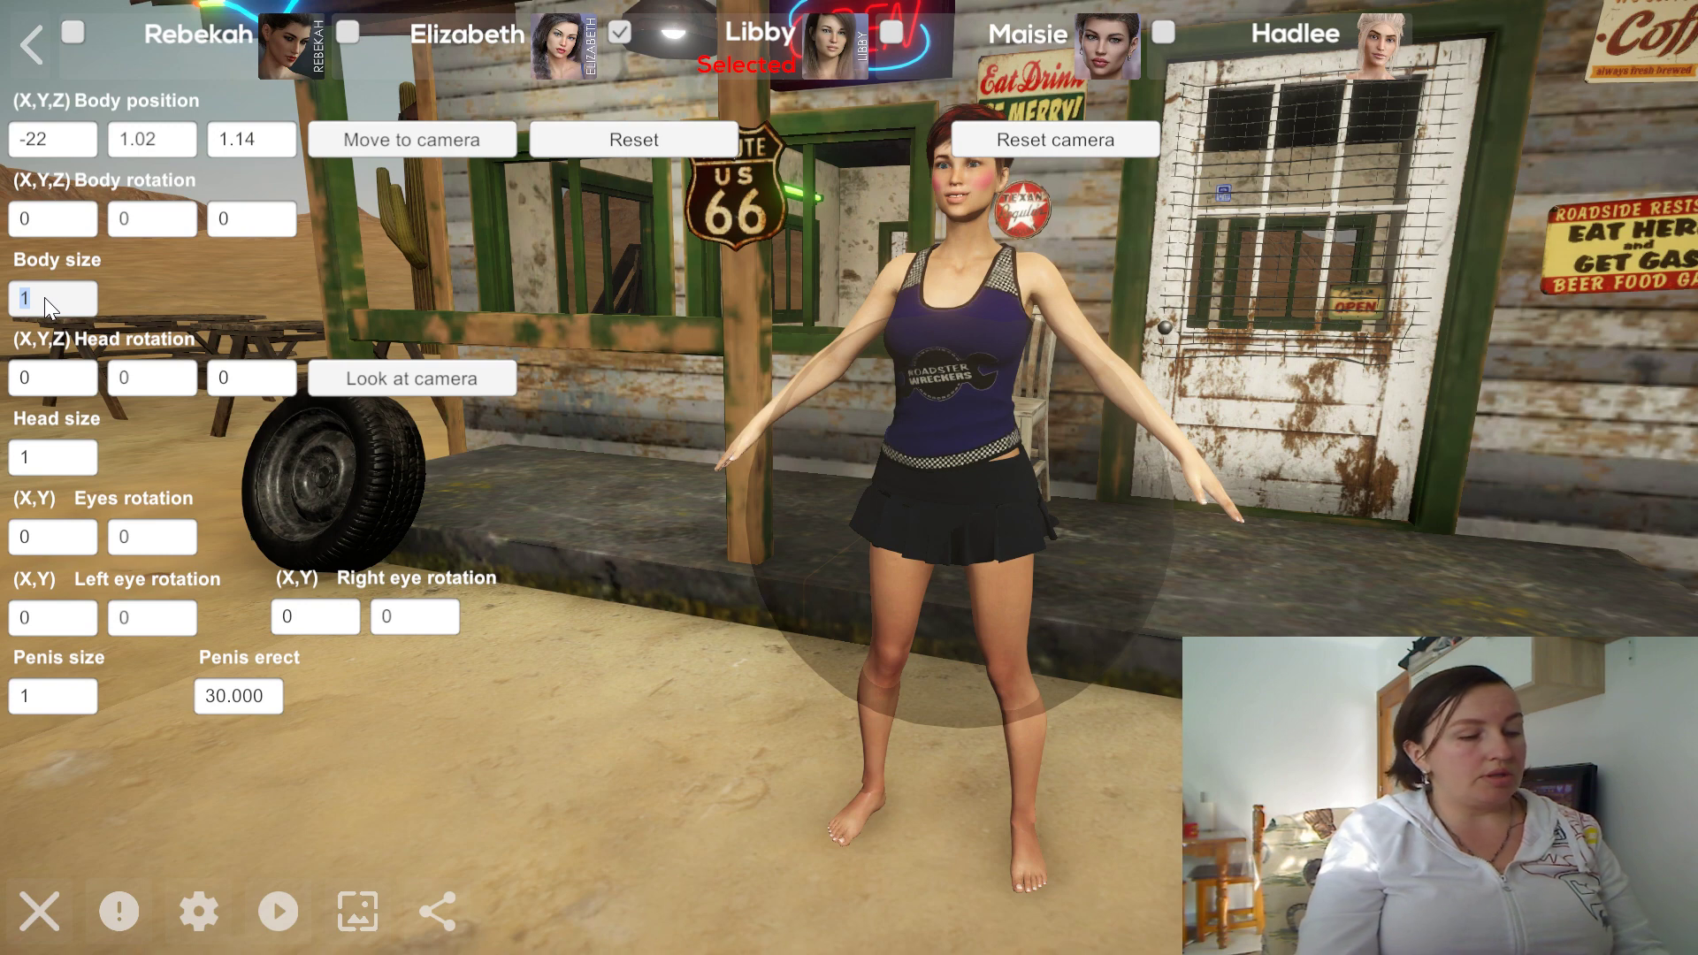
type("2")
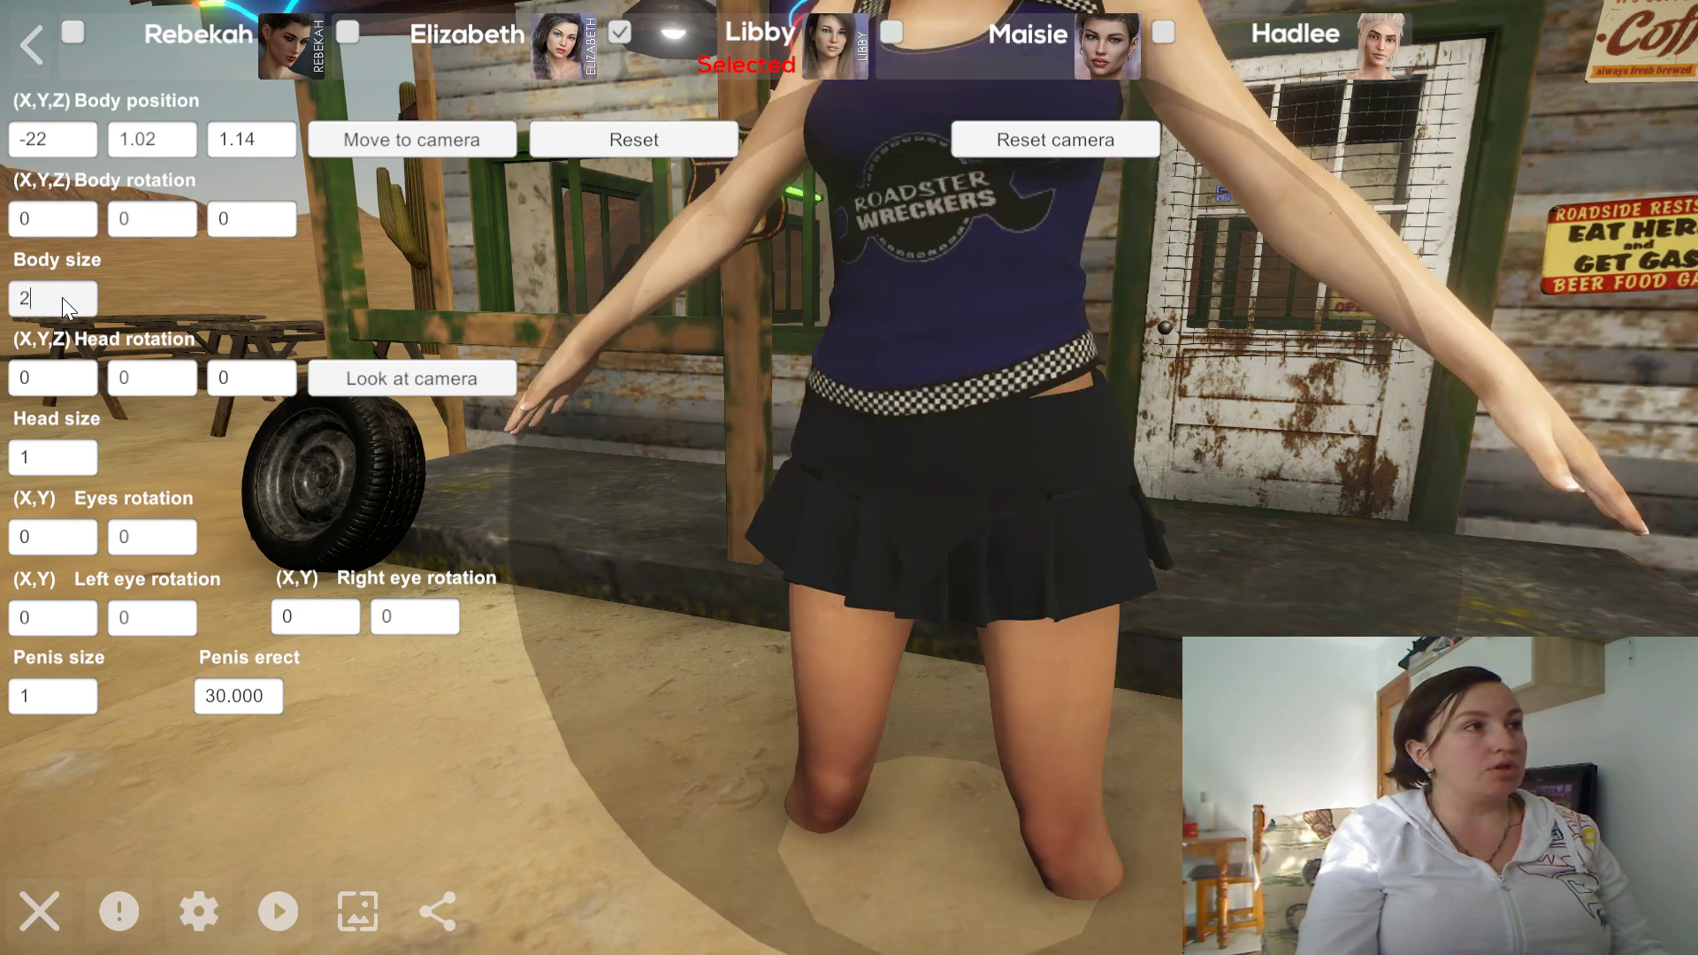
type("1")
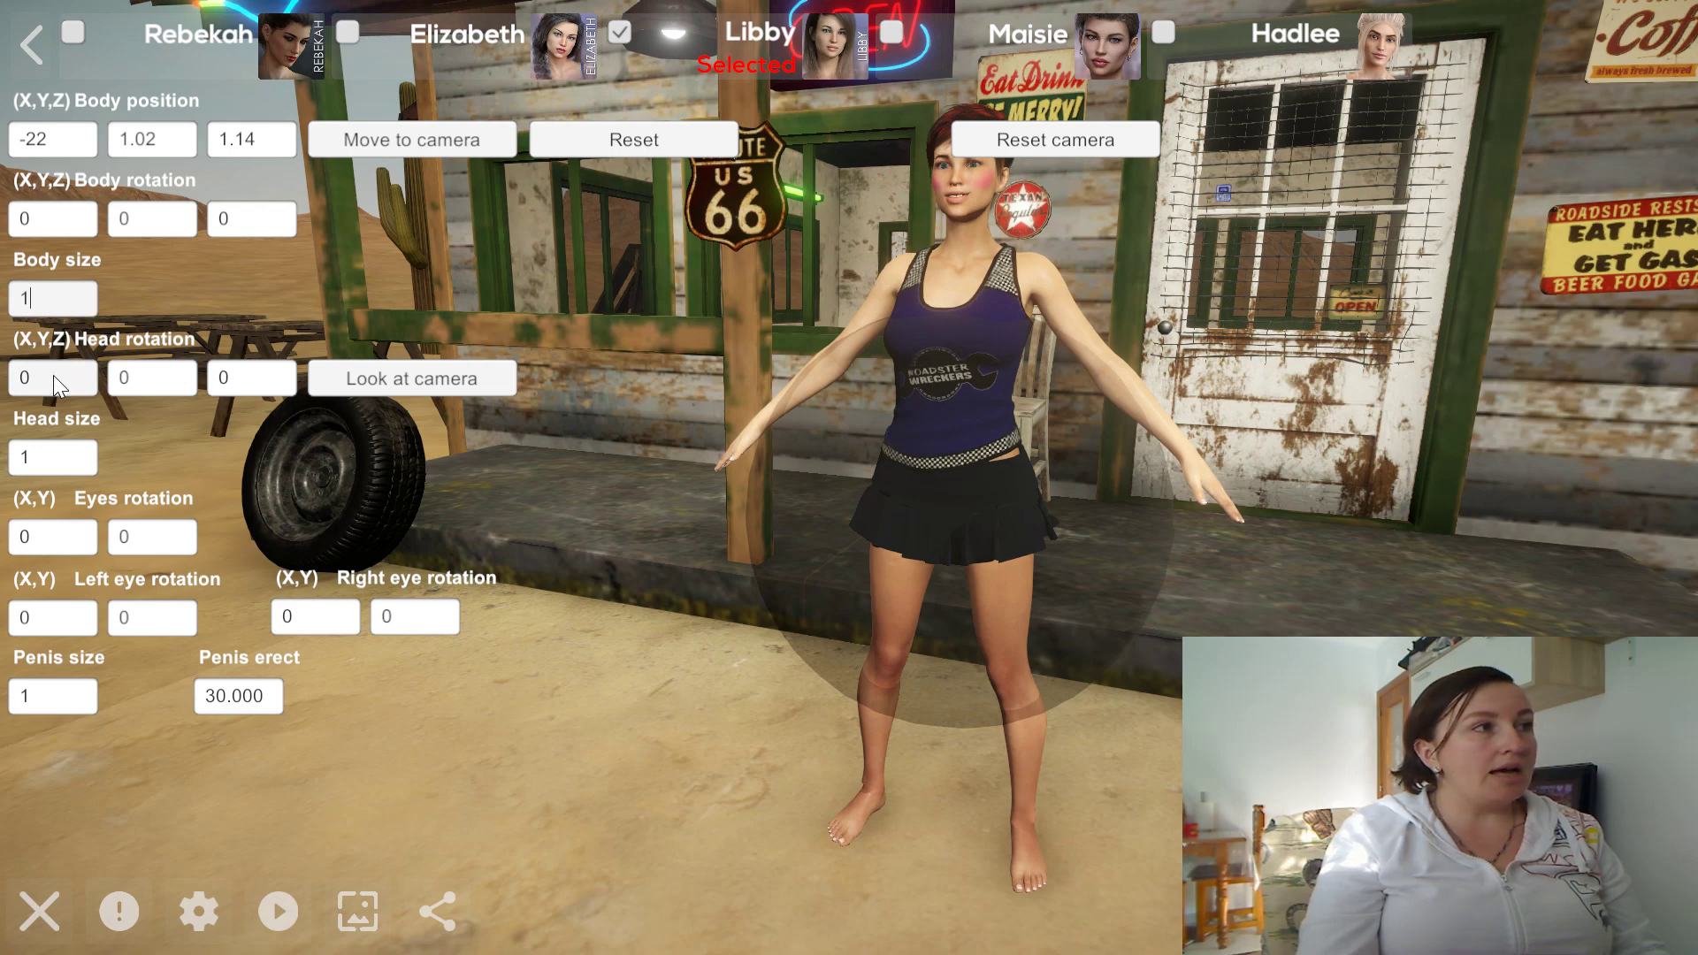
left_click(53, 375)
type("45")
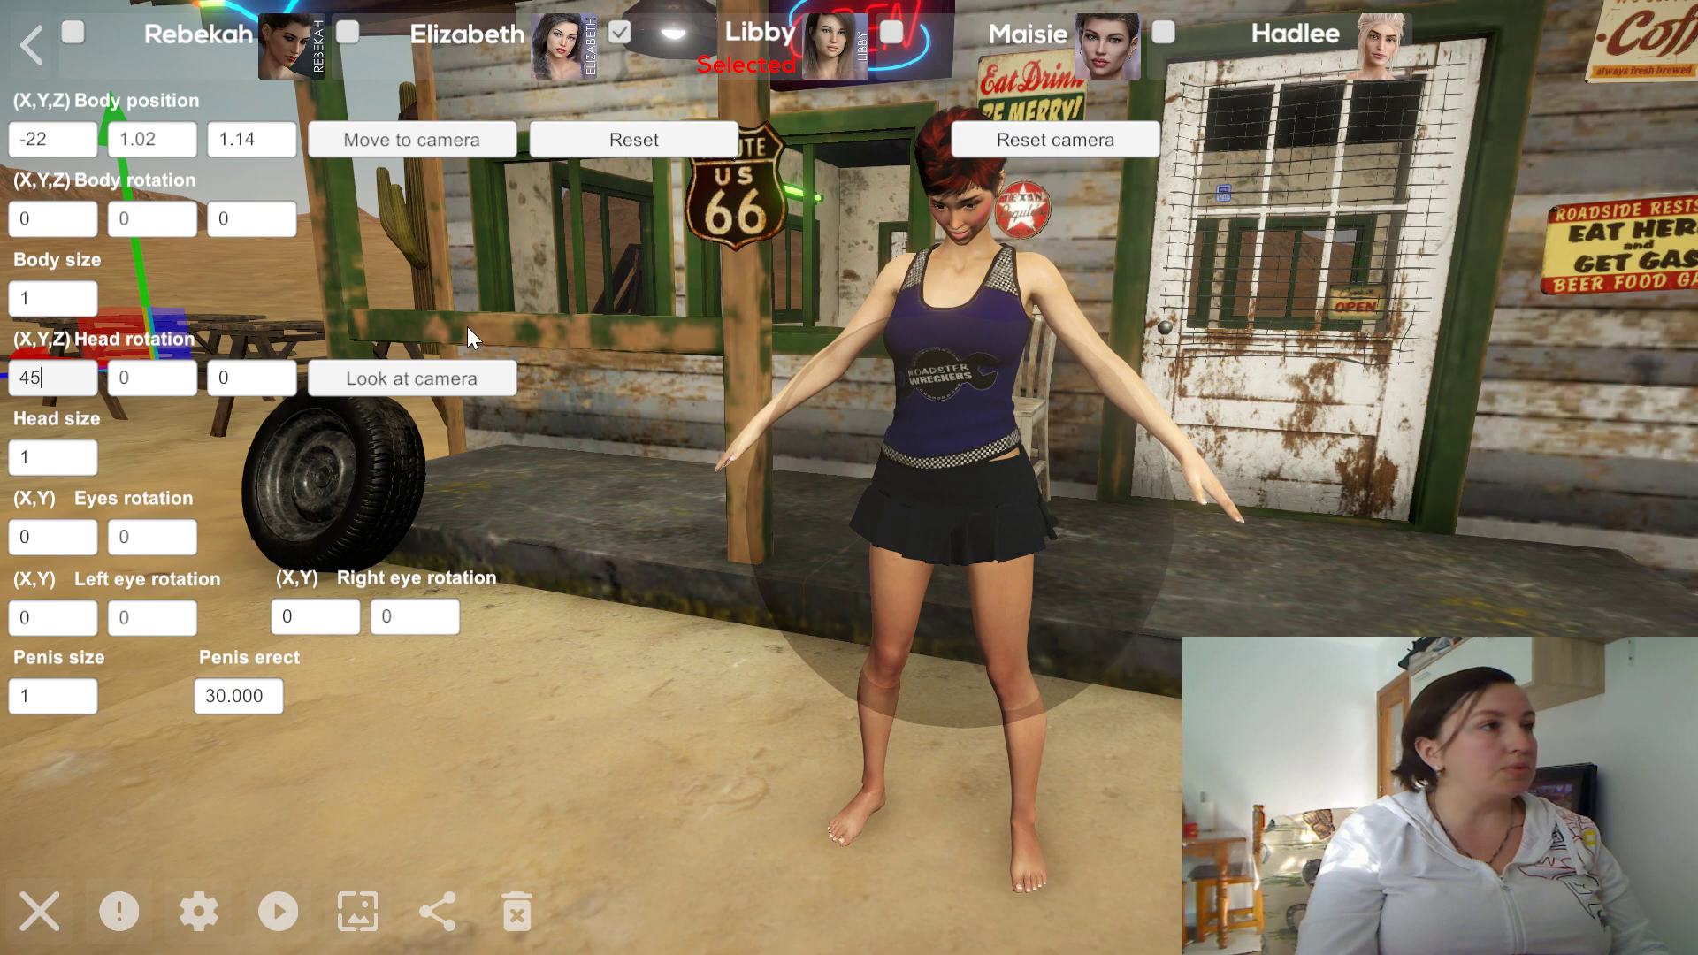
left_click(57, 375)
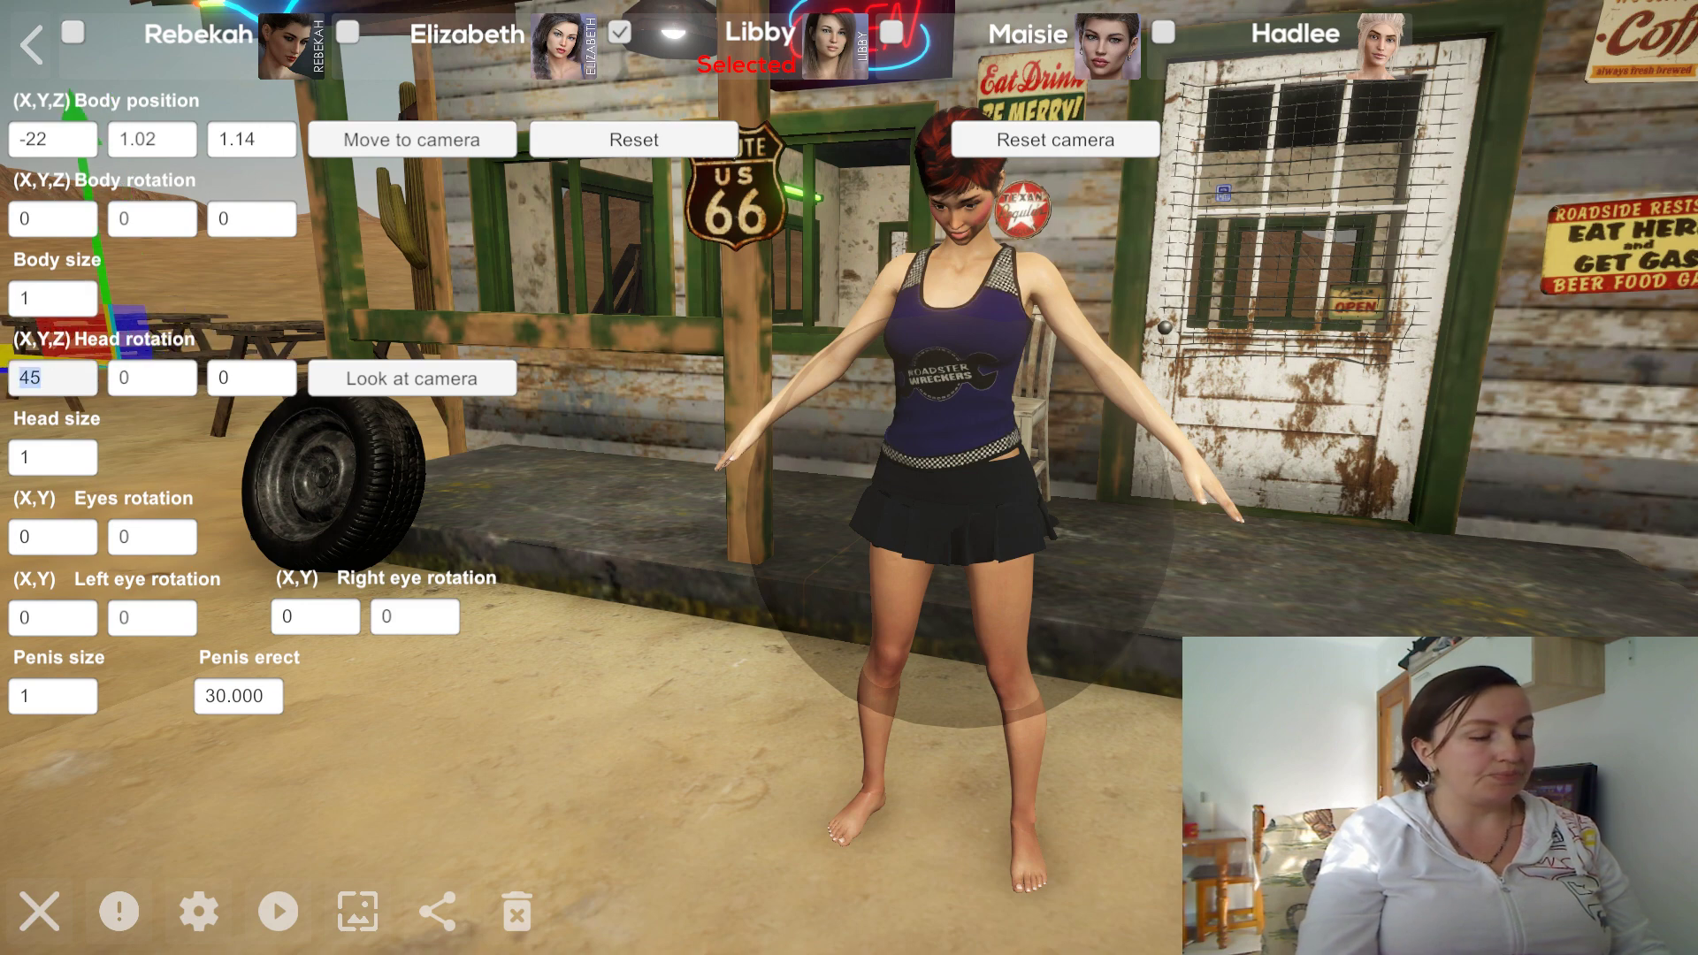
type("0")
left_click(32, 453)
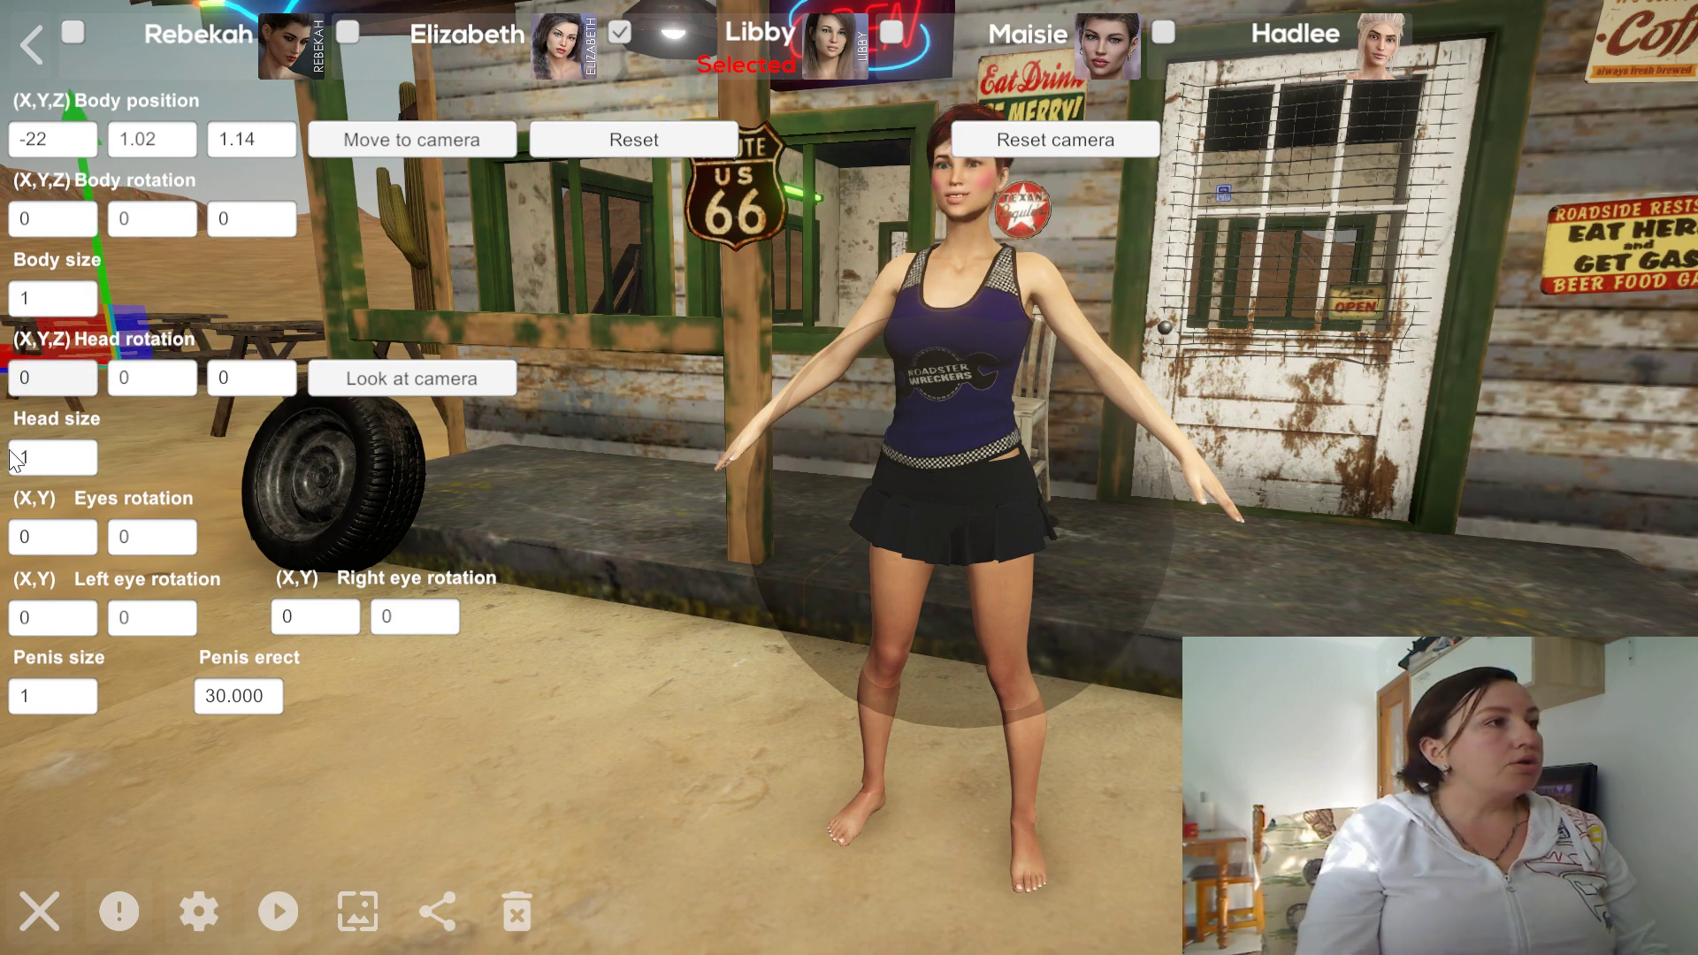
type("2")
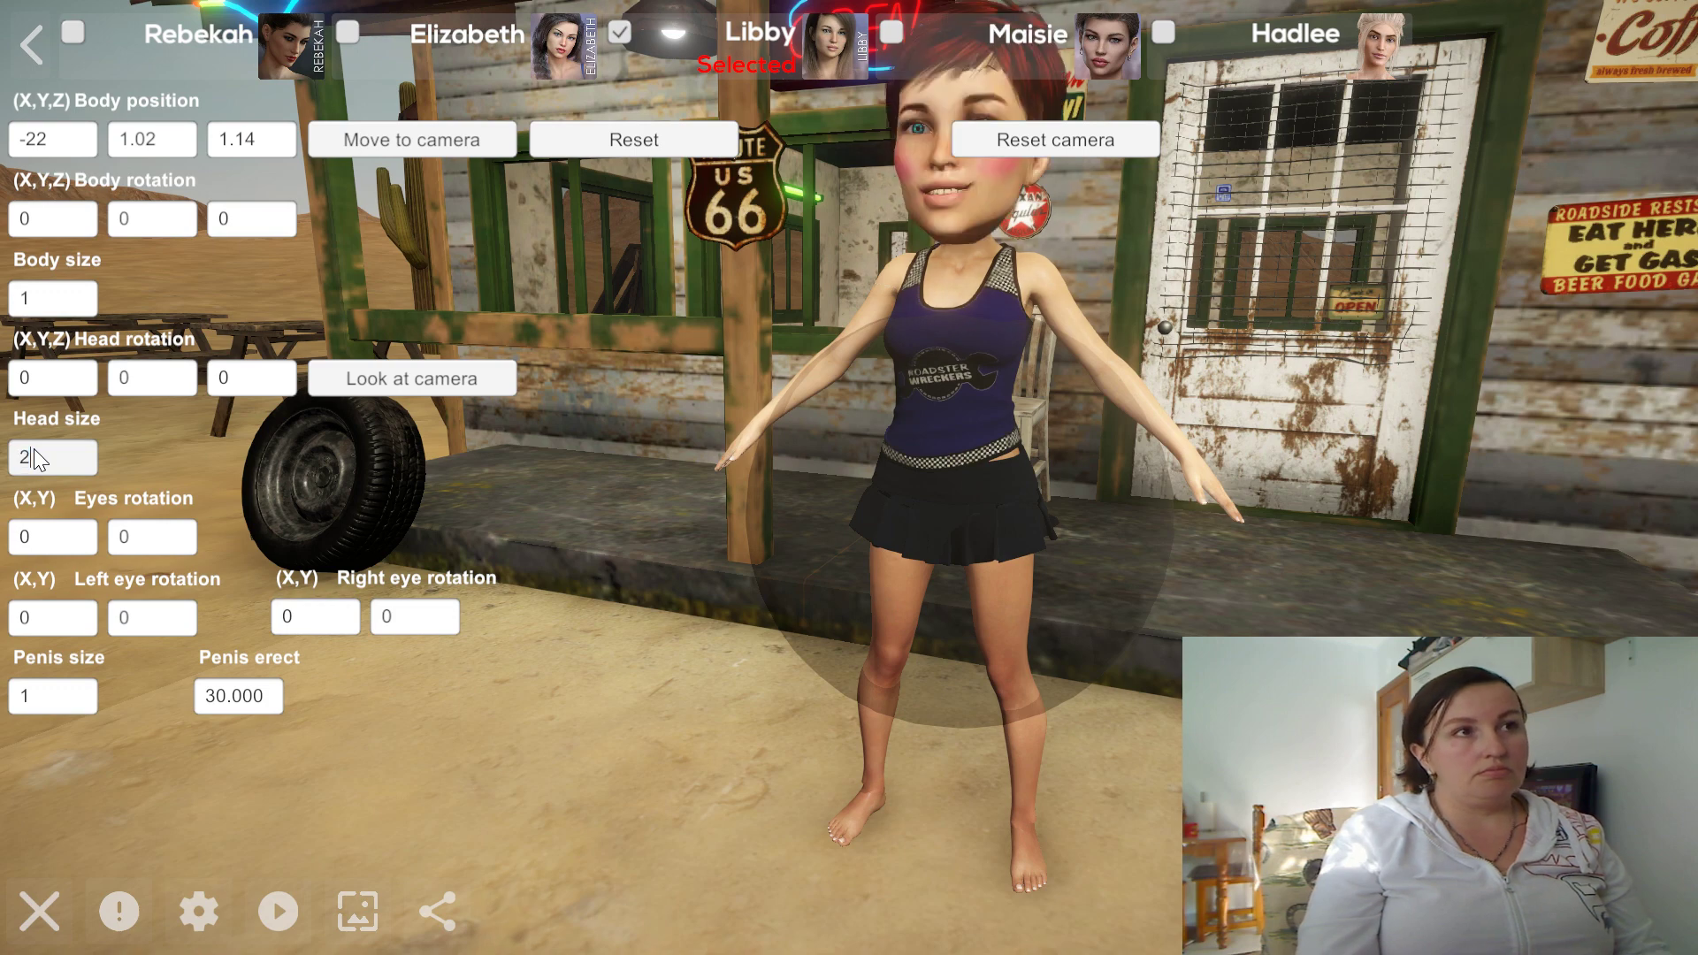
left_click(43, 460)
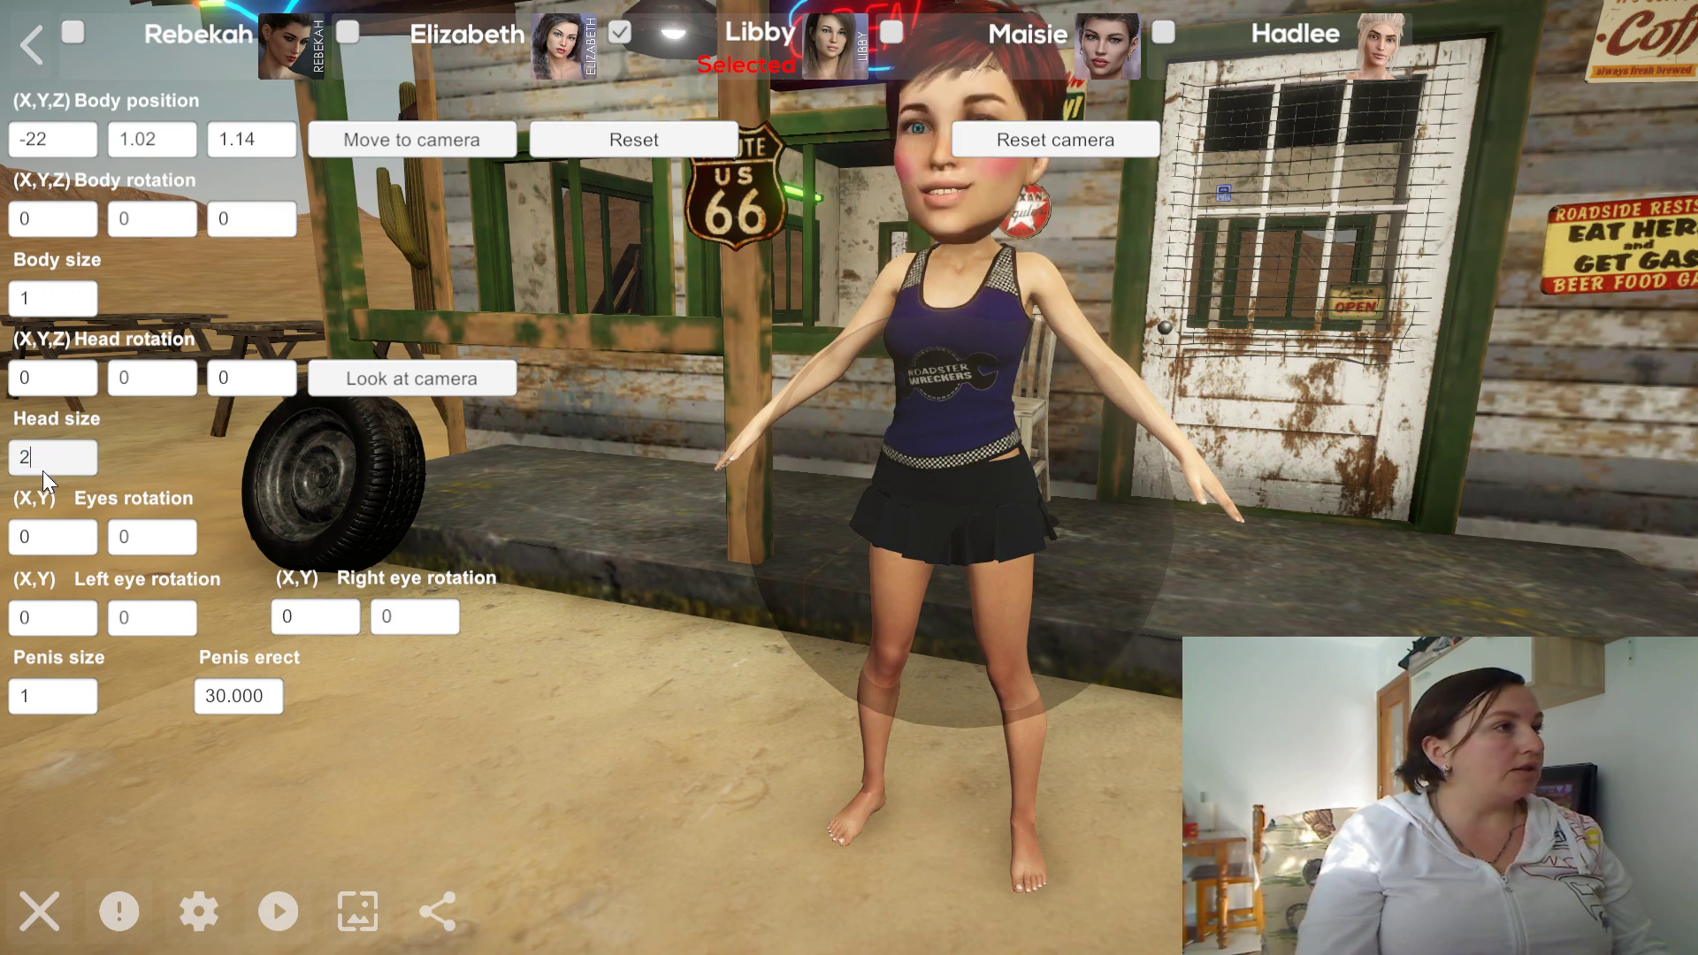
type("1")
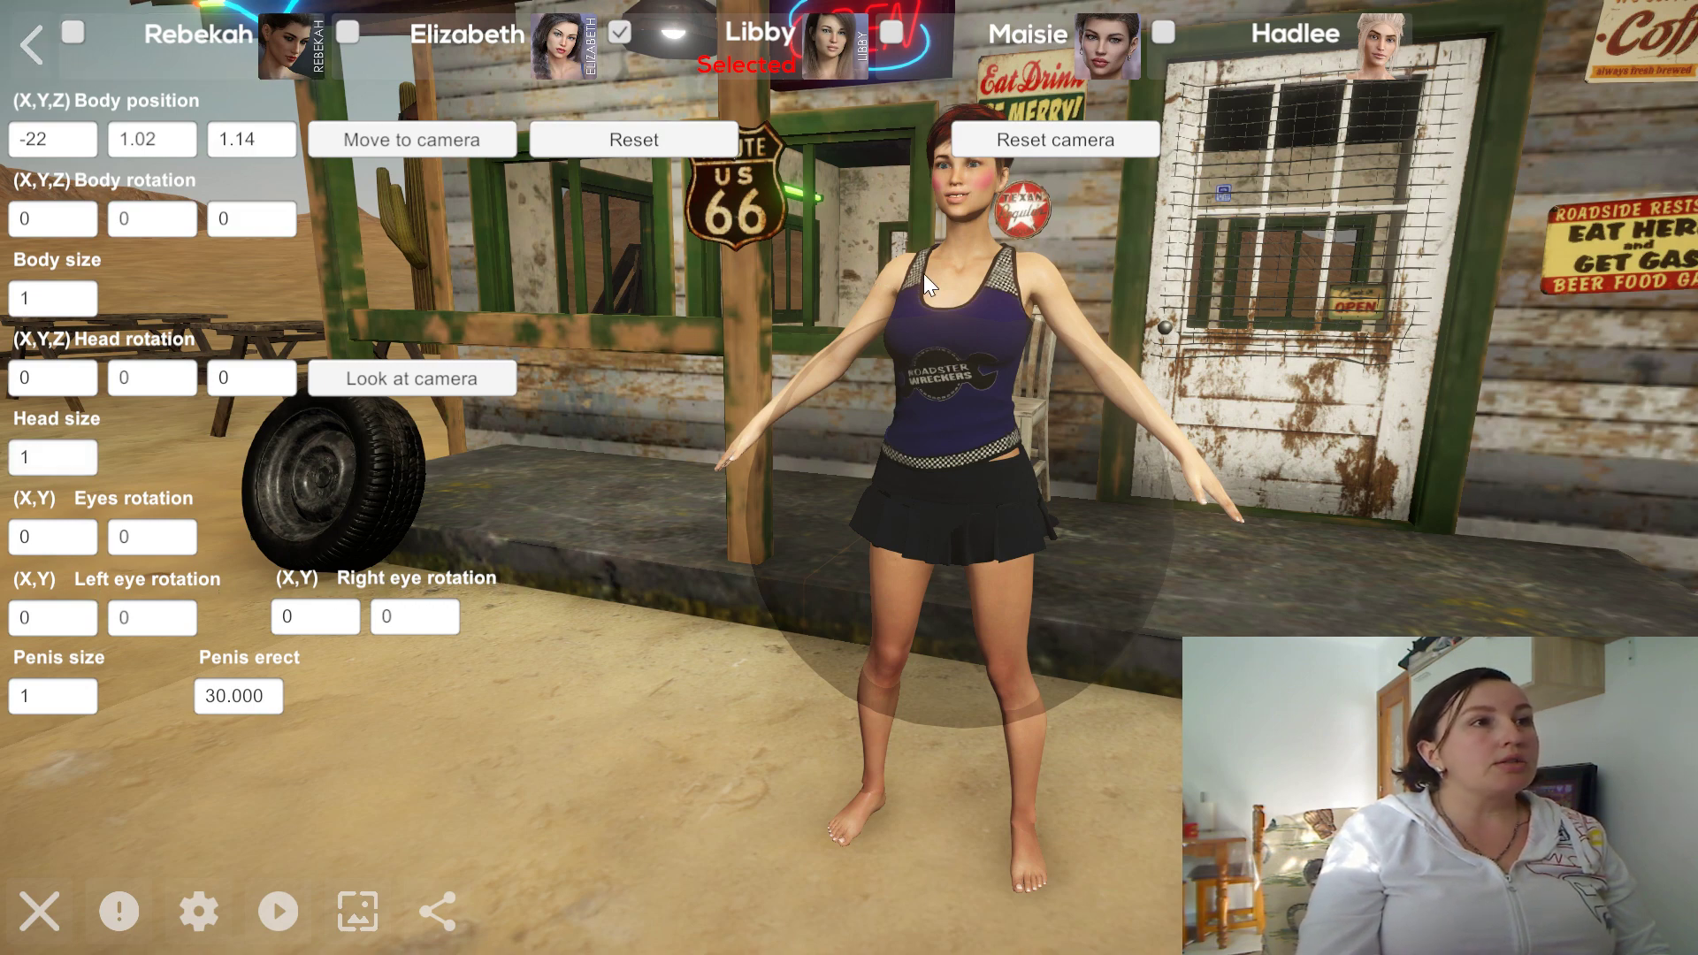
left_click(31, 42)
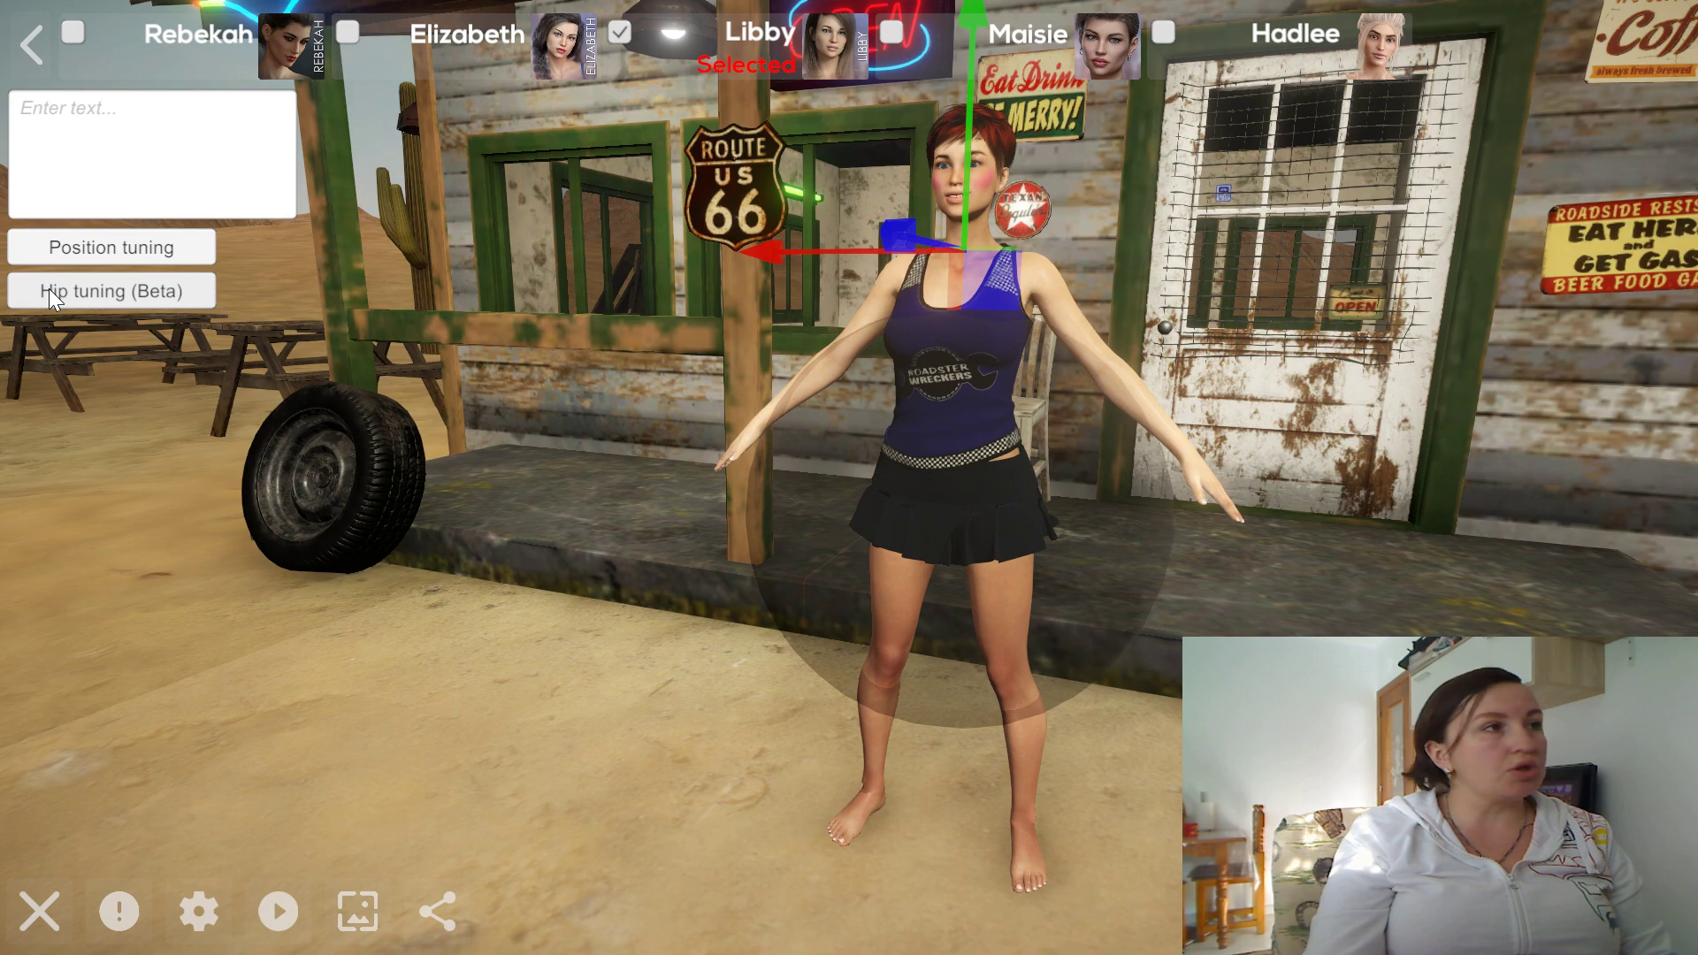
left_click(49, 288)
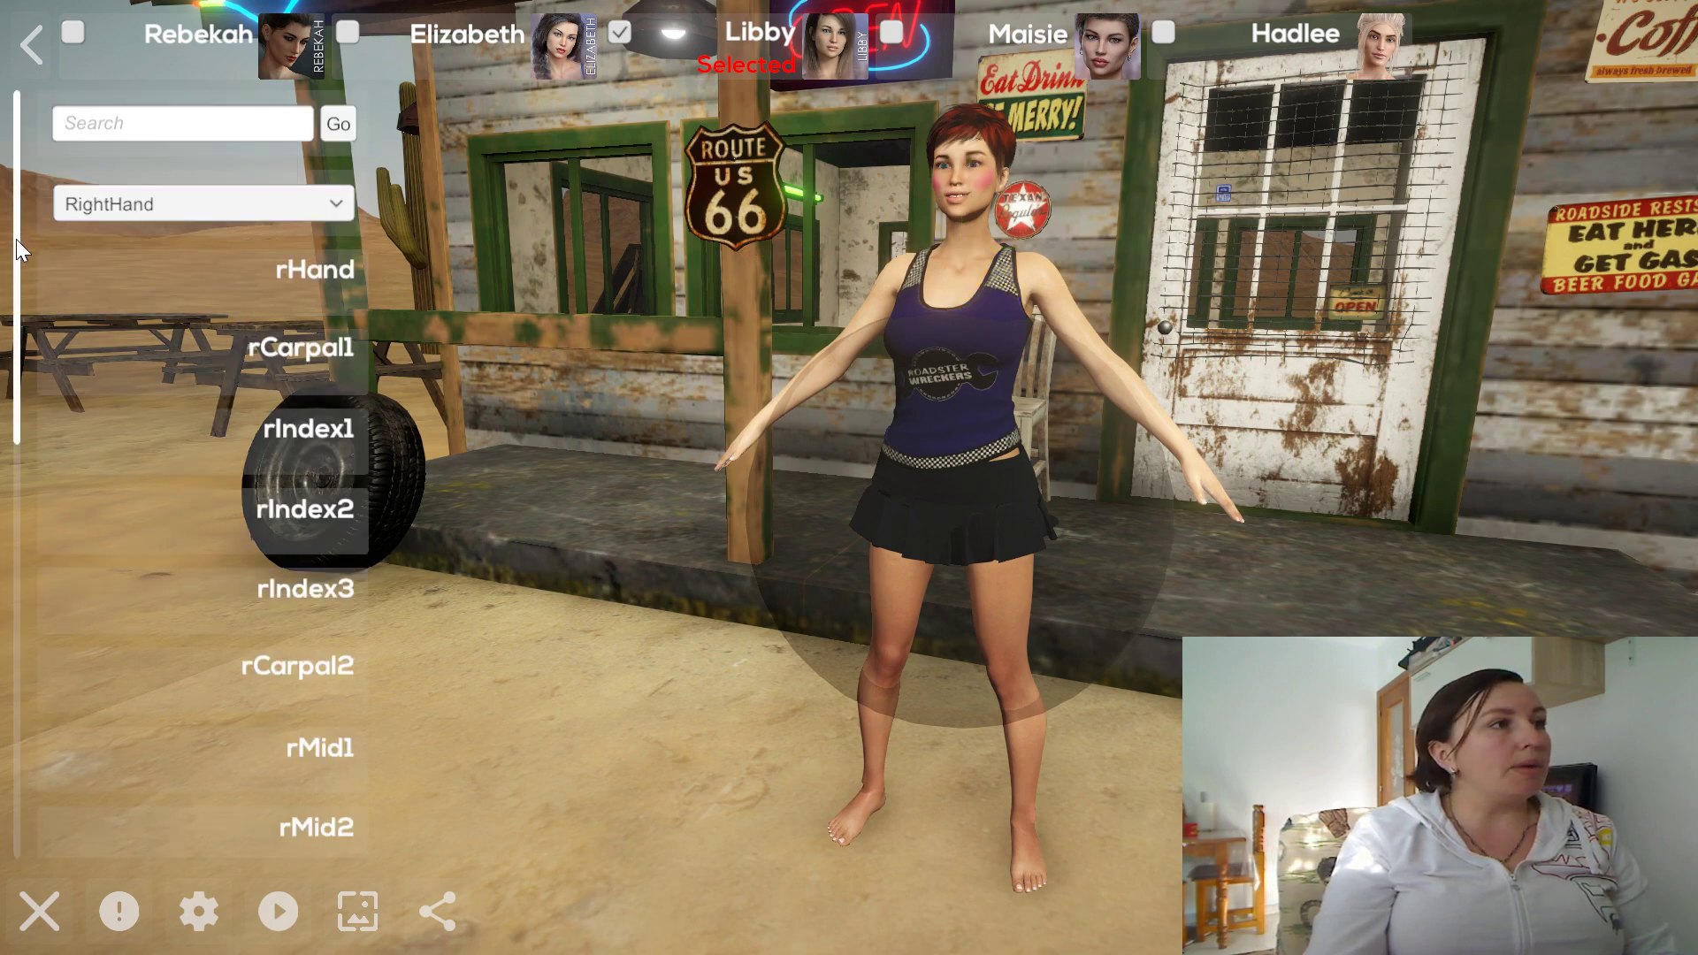
left_click_drag(16, 238, 23, 673)
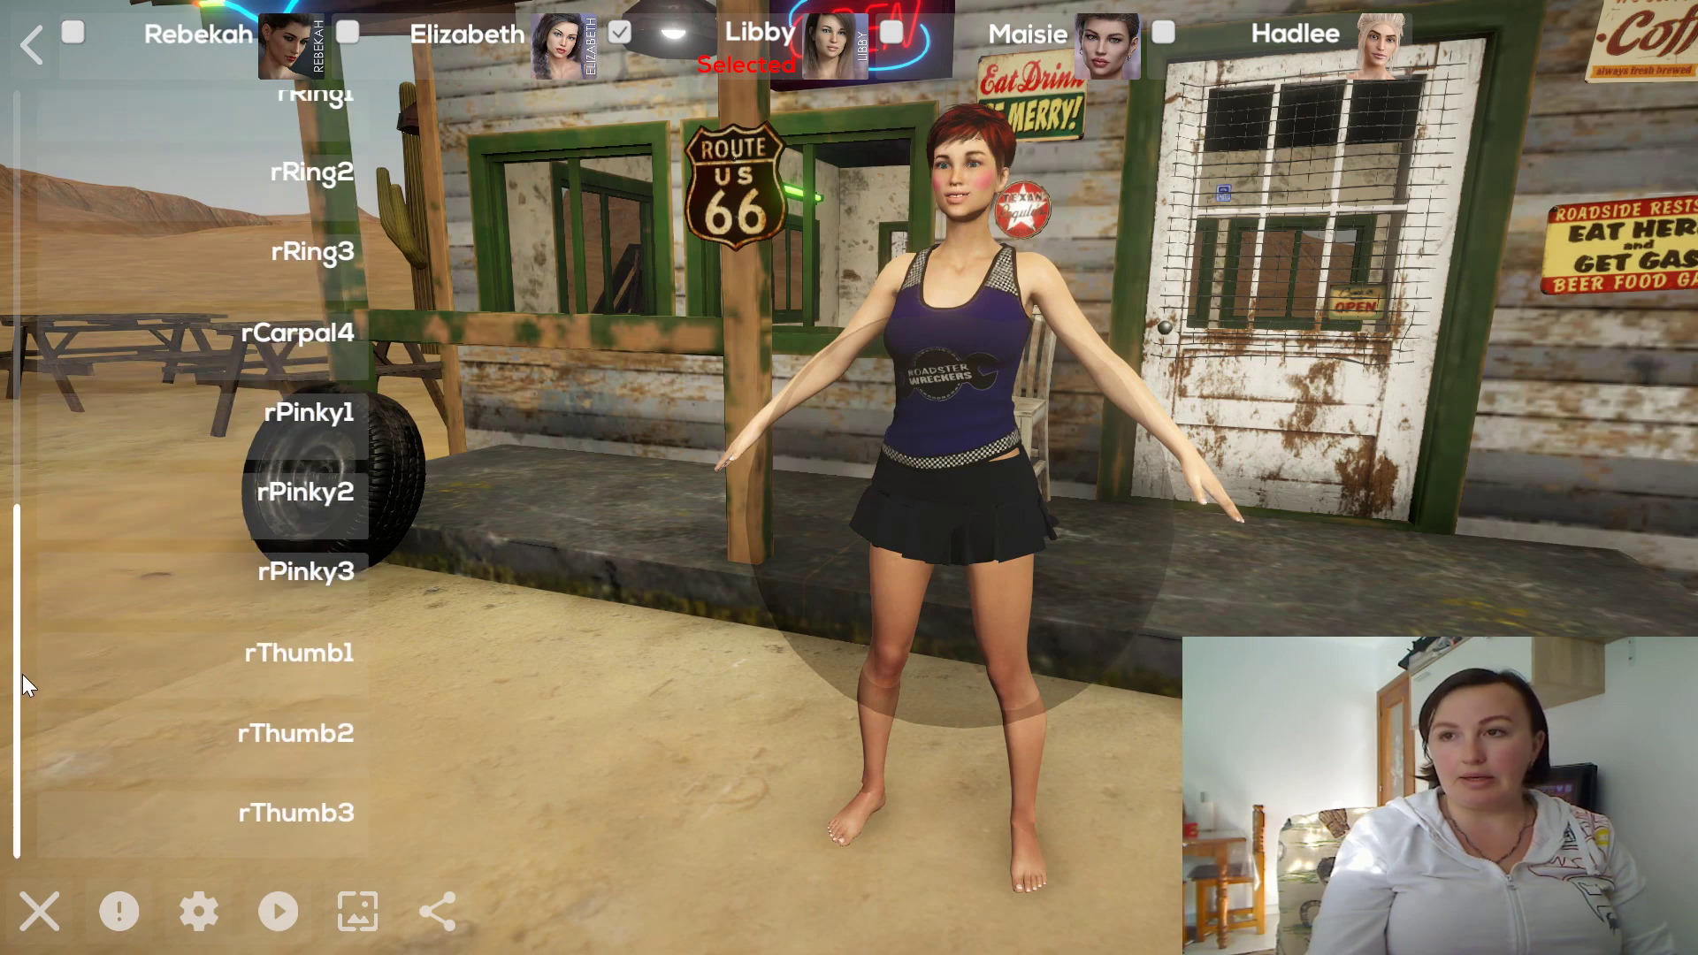
left_click_drag(23, 674, 34, 189)
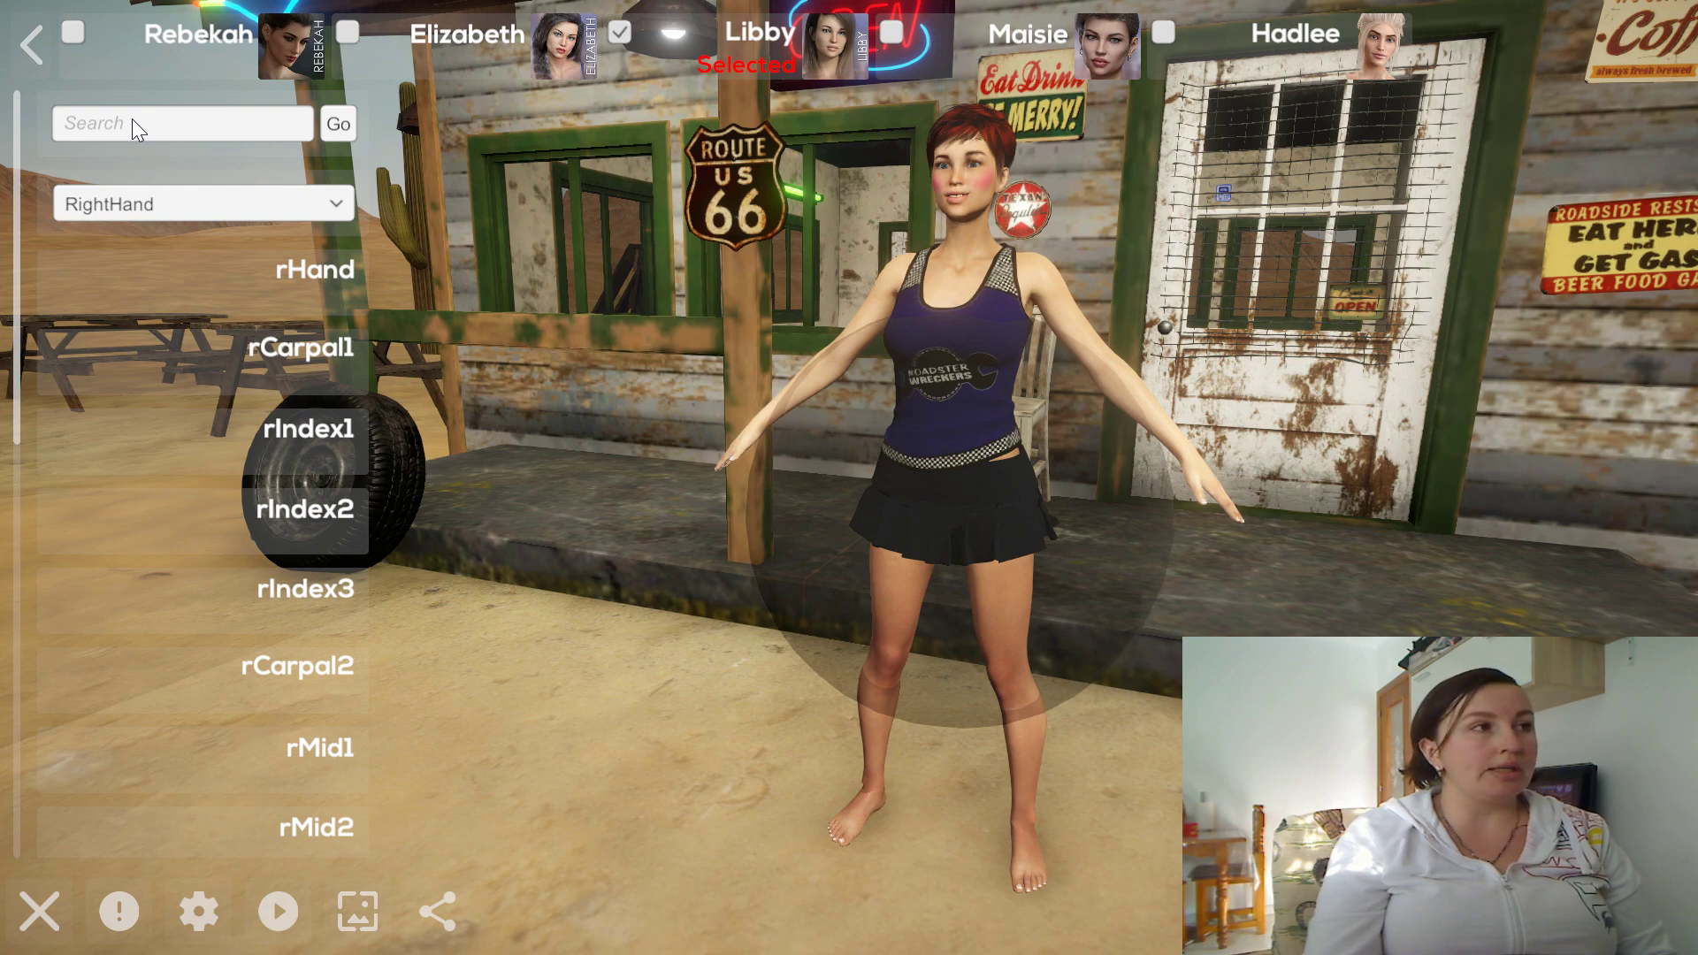
left_click(264, 300)
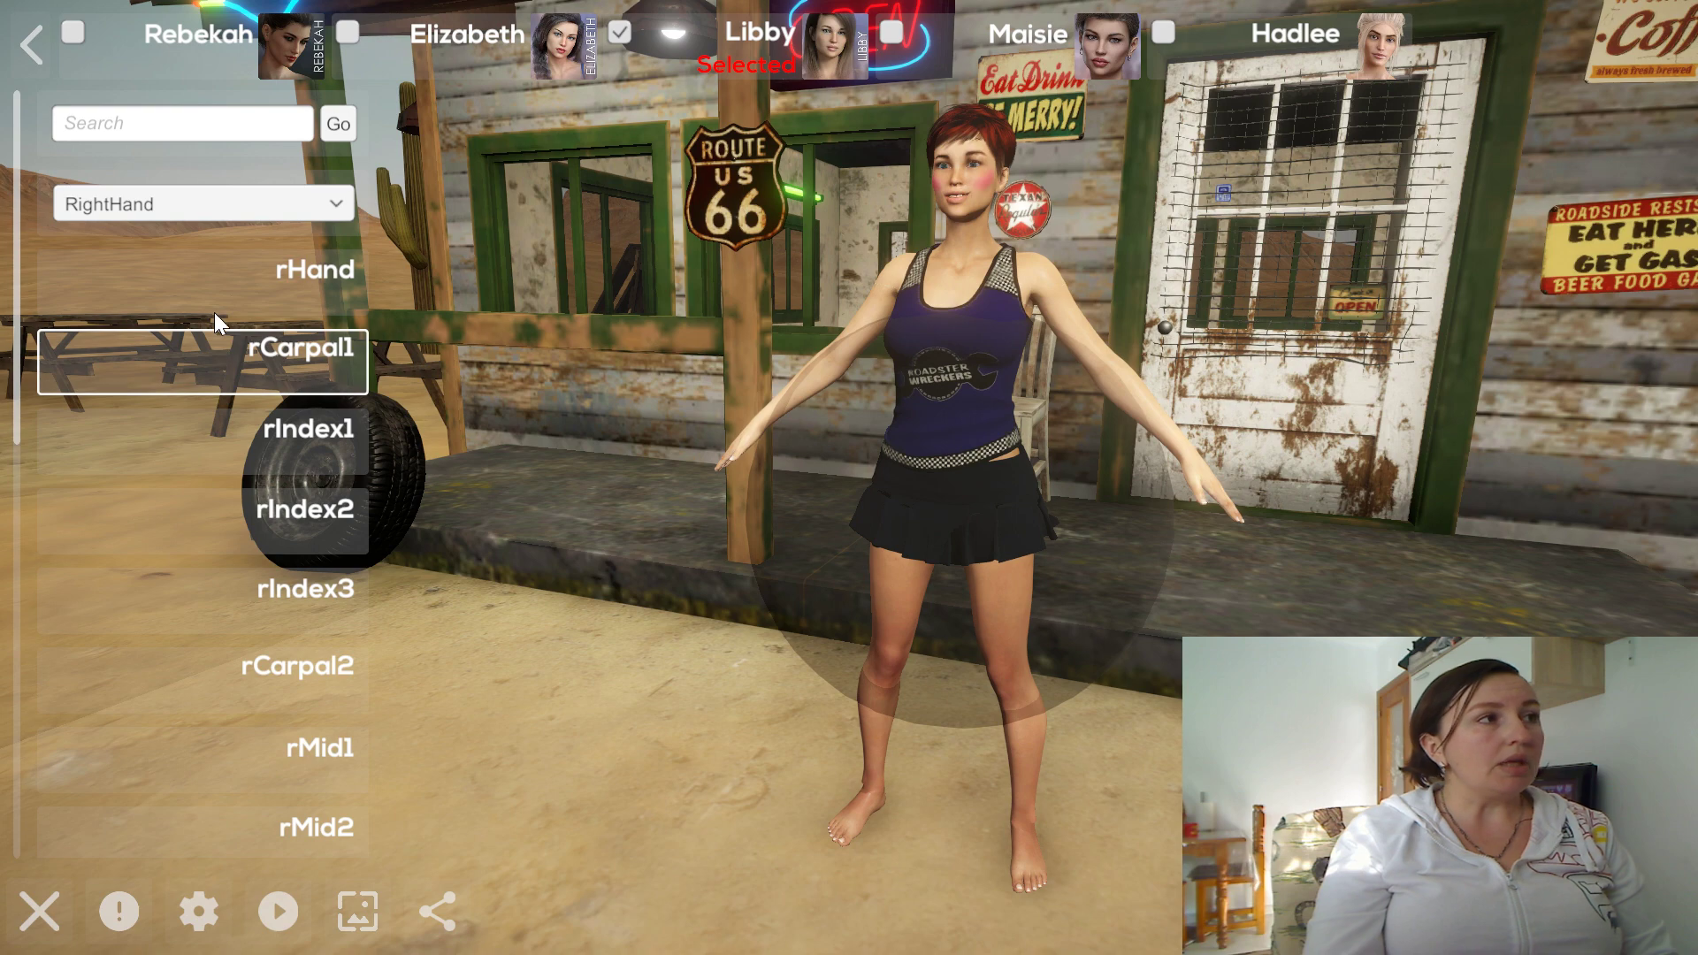
Switch the bone list to the Head group and expand the head bone's settings.
left_click(186, 206)
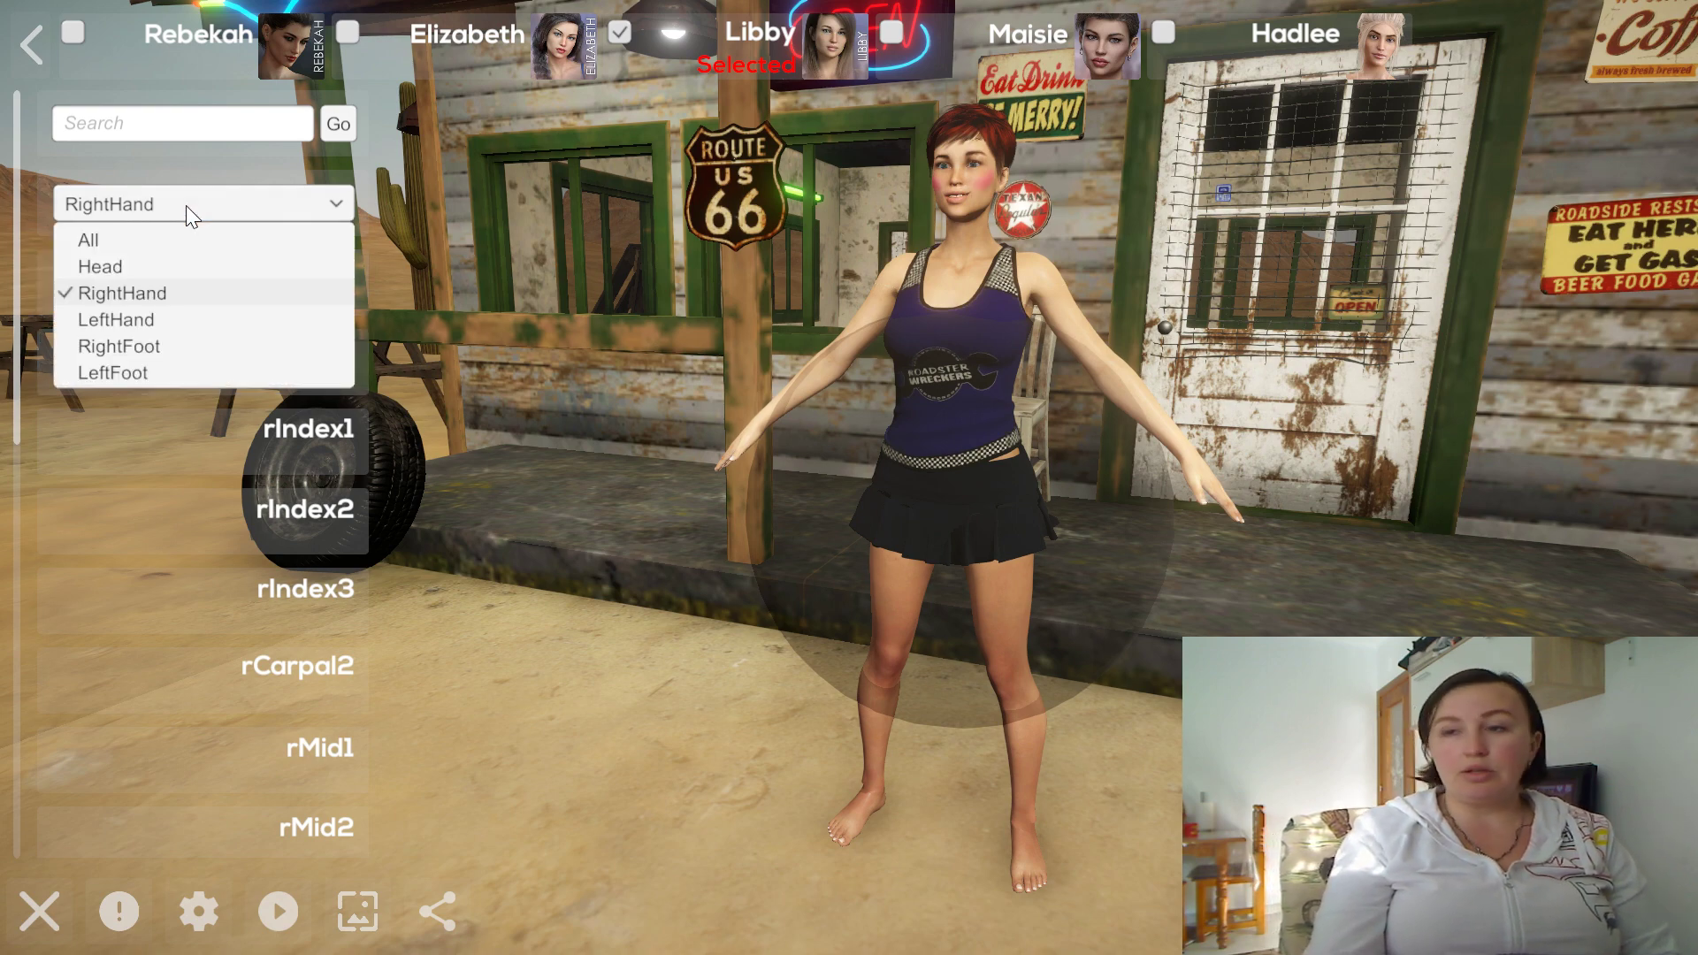
left_click(123, 266)
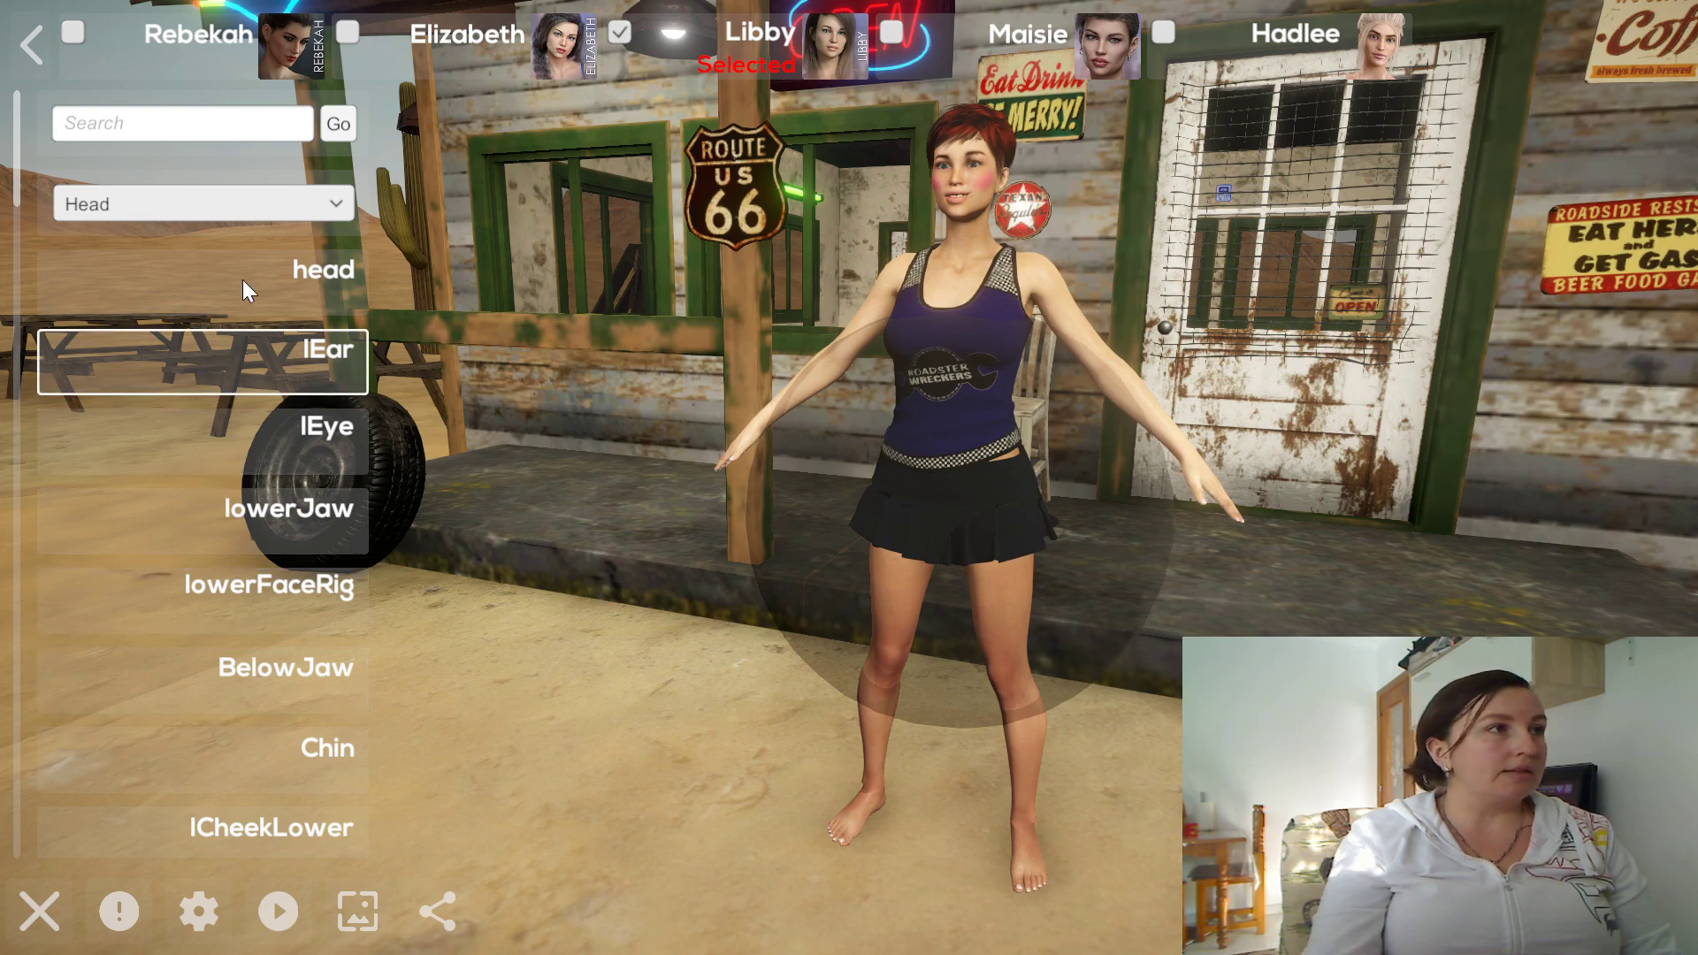
left_click(305, 275)
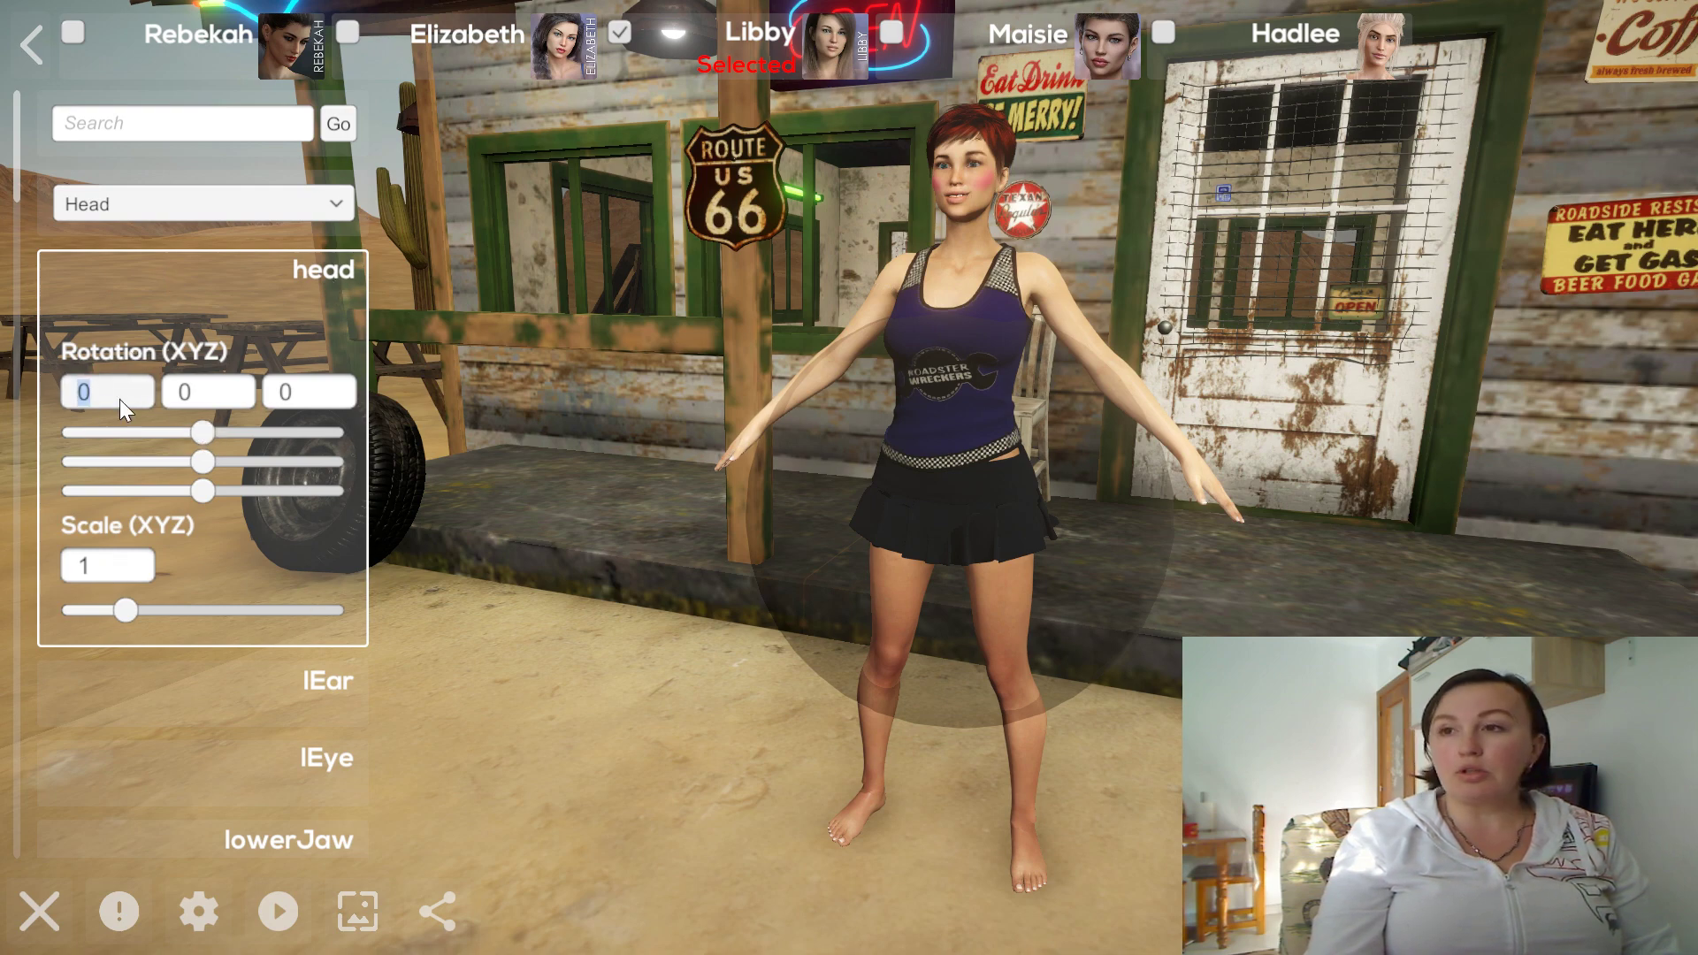
Test the head's X, Y and Z rotation sliders, resetting X and Y to 0.
mouse_move(200, 428)
left_mouse_down()
mouse_move(227, 428)
mouse_move(163, 428)
mouse_move(230, 428)
mouse_move(171, 427)
mouse_move(216, 423)
mouse_move(194, 421)
left_mouse_up()
left_click(142, 389)
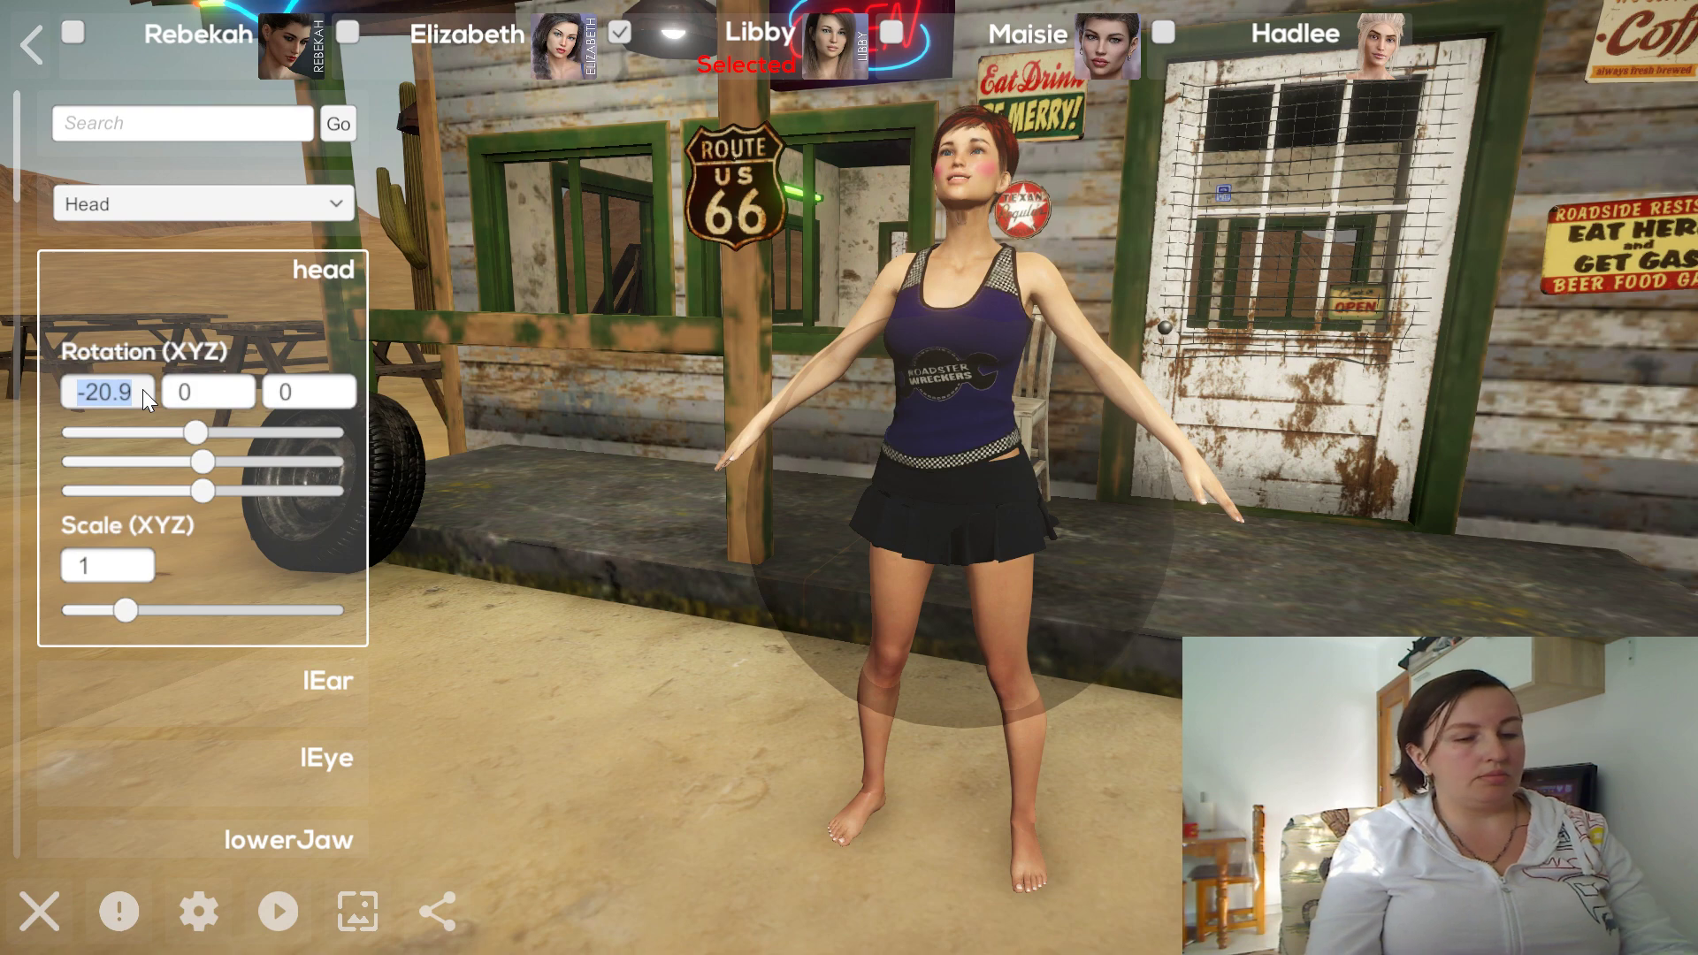
type("0")
mouse_move(205, 457)
left_mouse_down()
mouse_move(221, 455)
mouse_move(172, 448)
mouse_move(195, 448)
left_mouse_up()
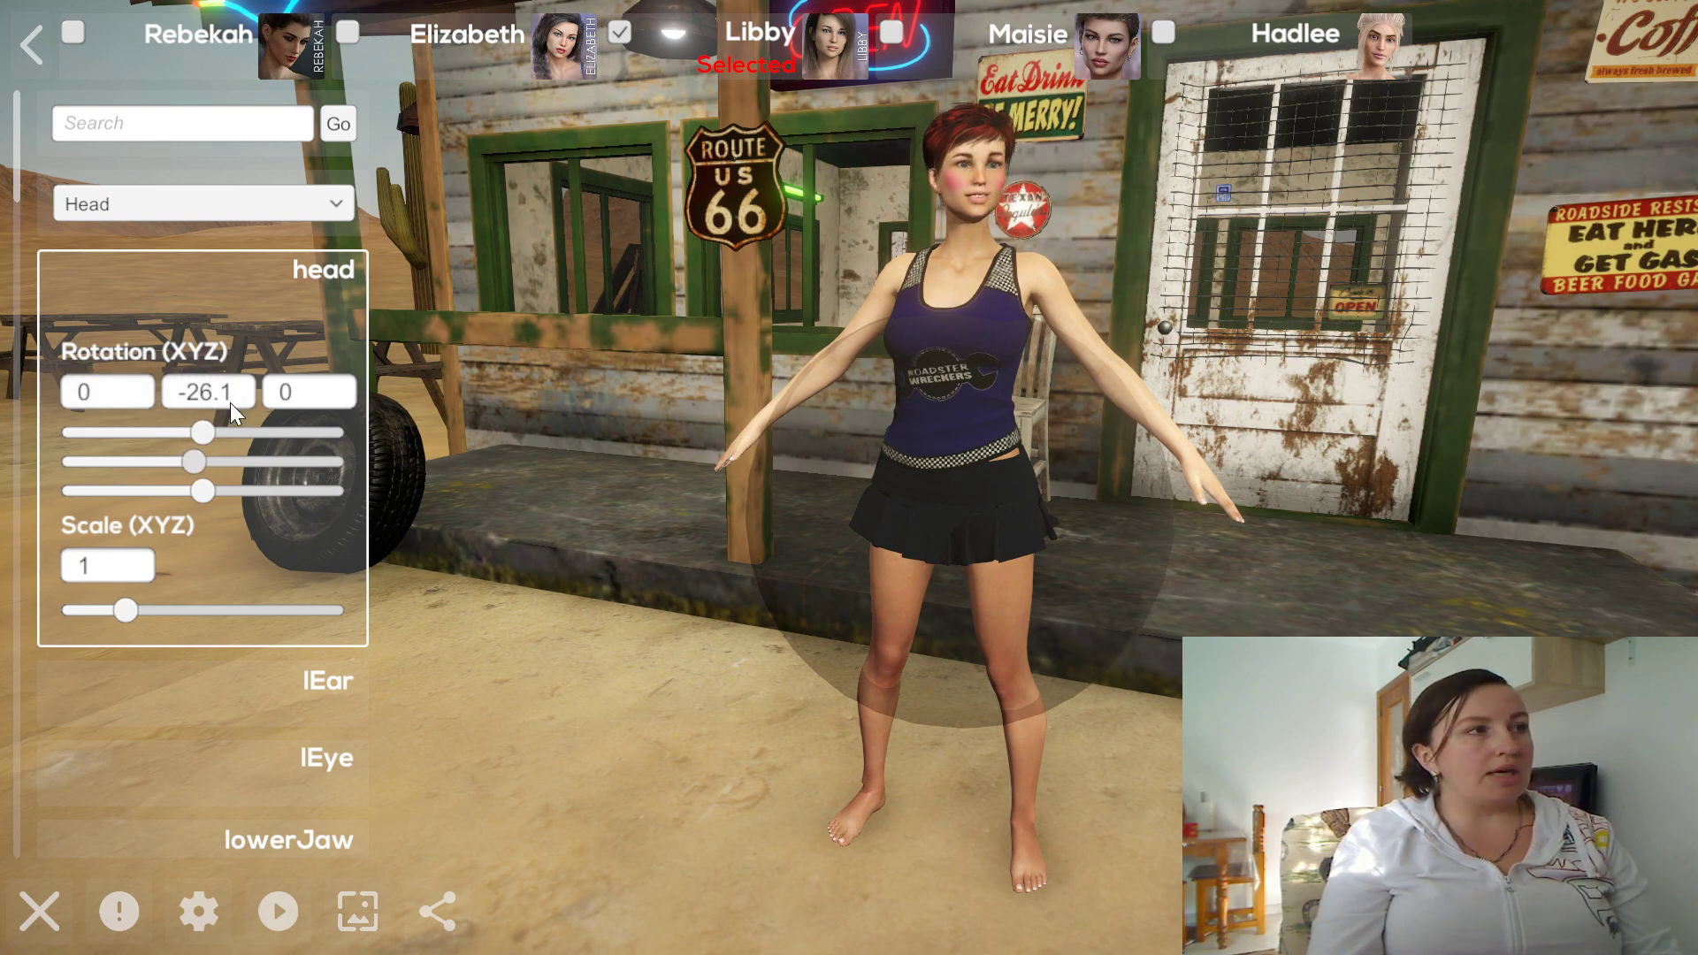
left_click(246, 380)
type("0")
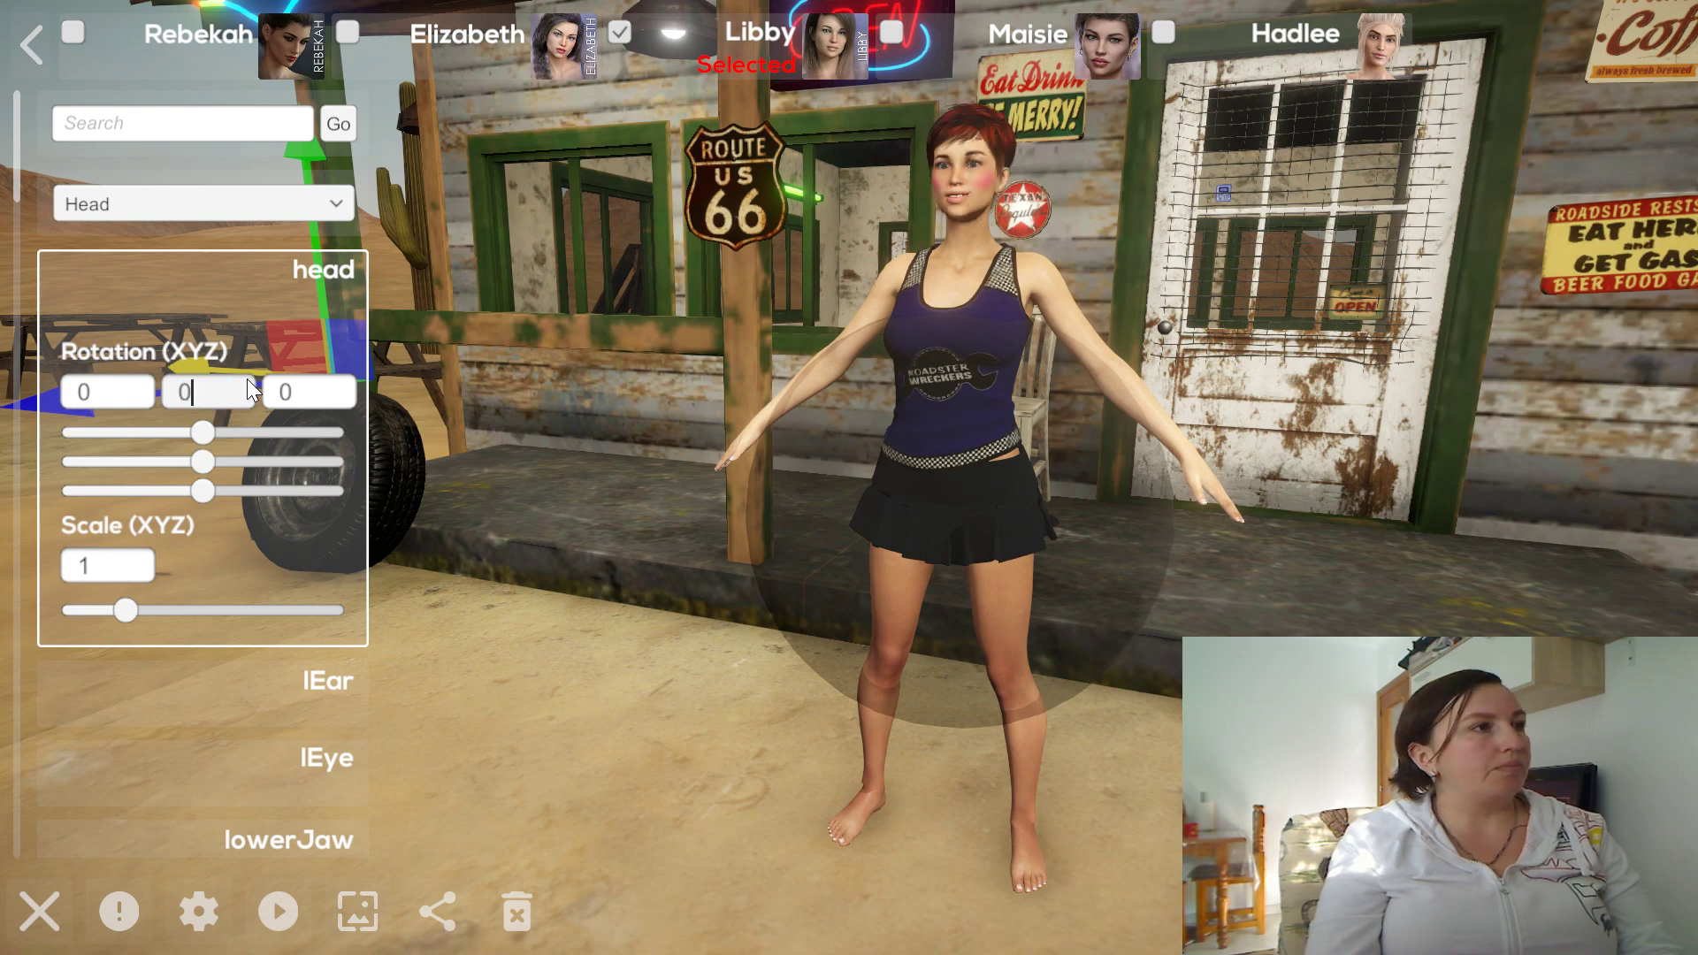
mouse_move(198, 491)
left_mouse_down()
mouse_move(172, 485)
mouse_move(197, 486)
left_mouse_up()
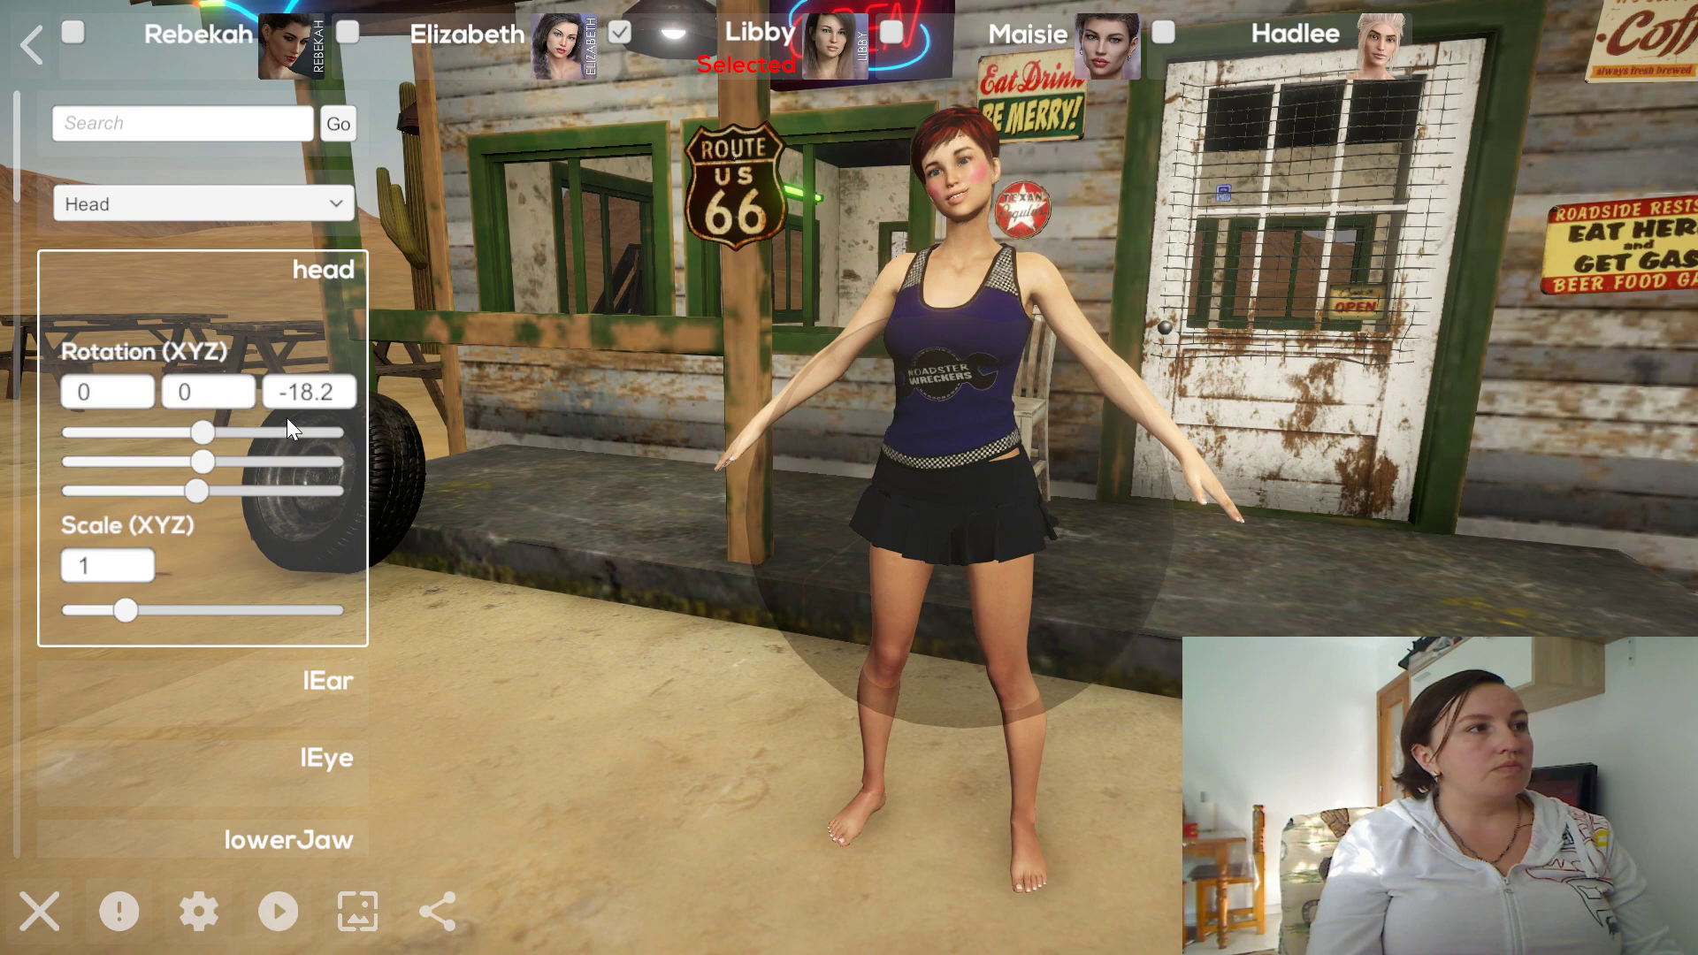
left_click(295, 395)
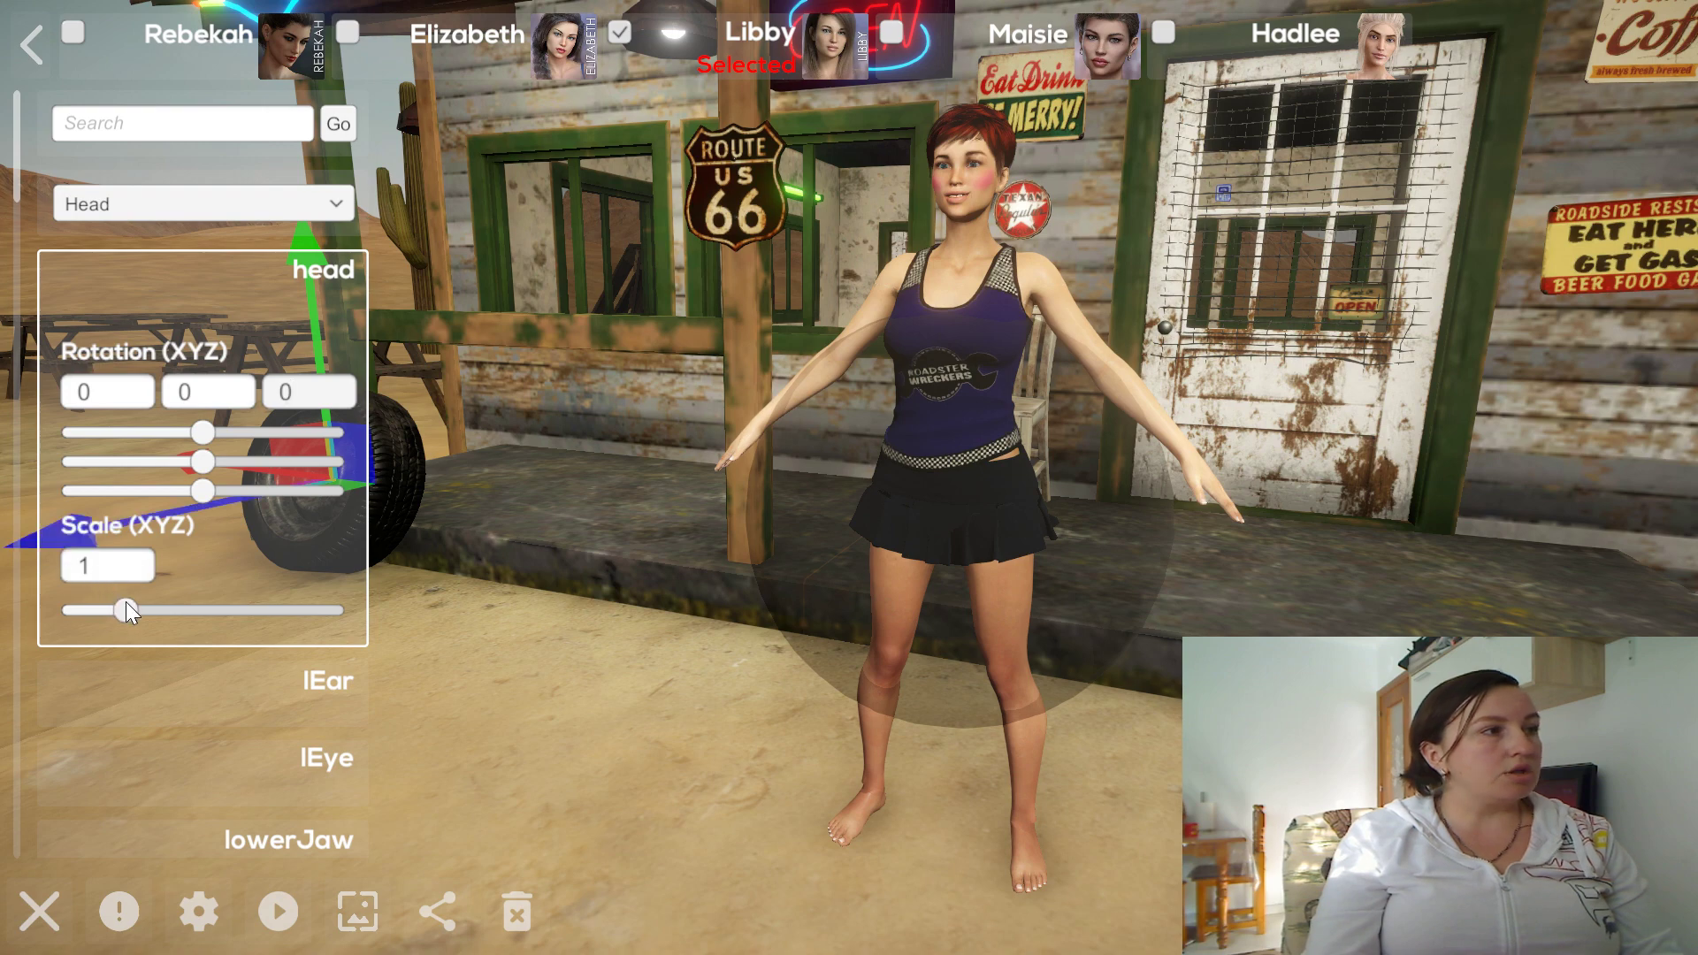
Try enlarging the head, reset its scale to 1, and collapse the head row.
mouse_move(126, 603)
left_mouse_down()
mouse_move(178, 607)
mouse_move(148, 609)
left_mouse_up()
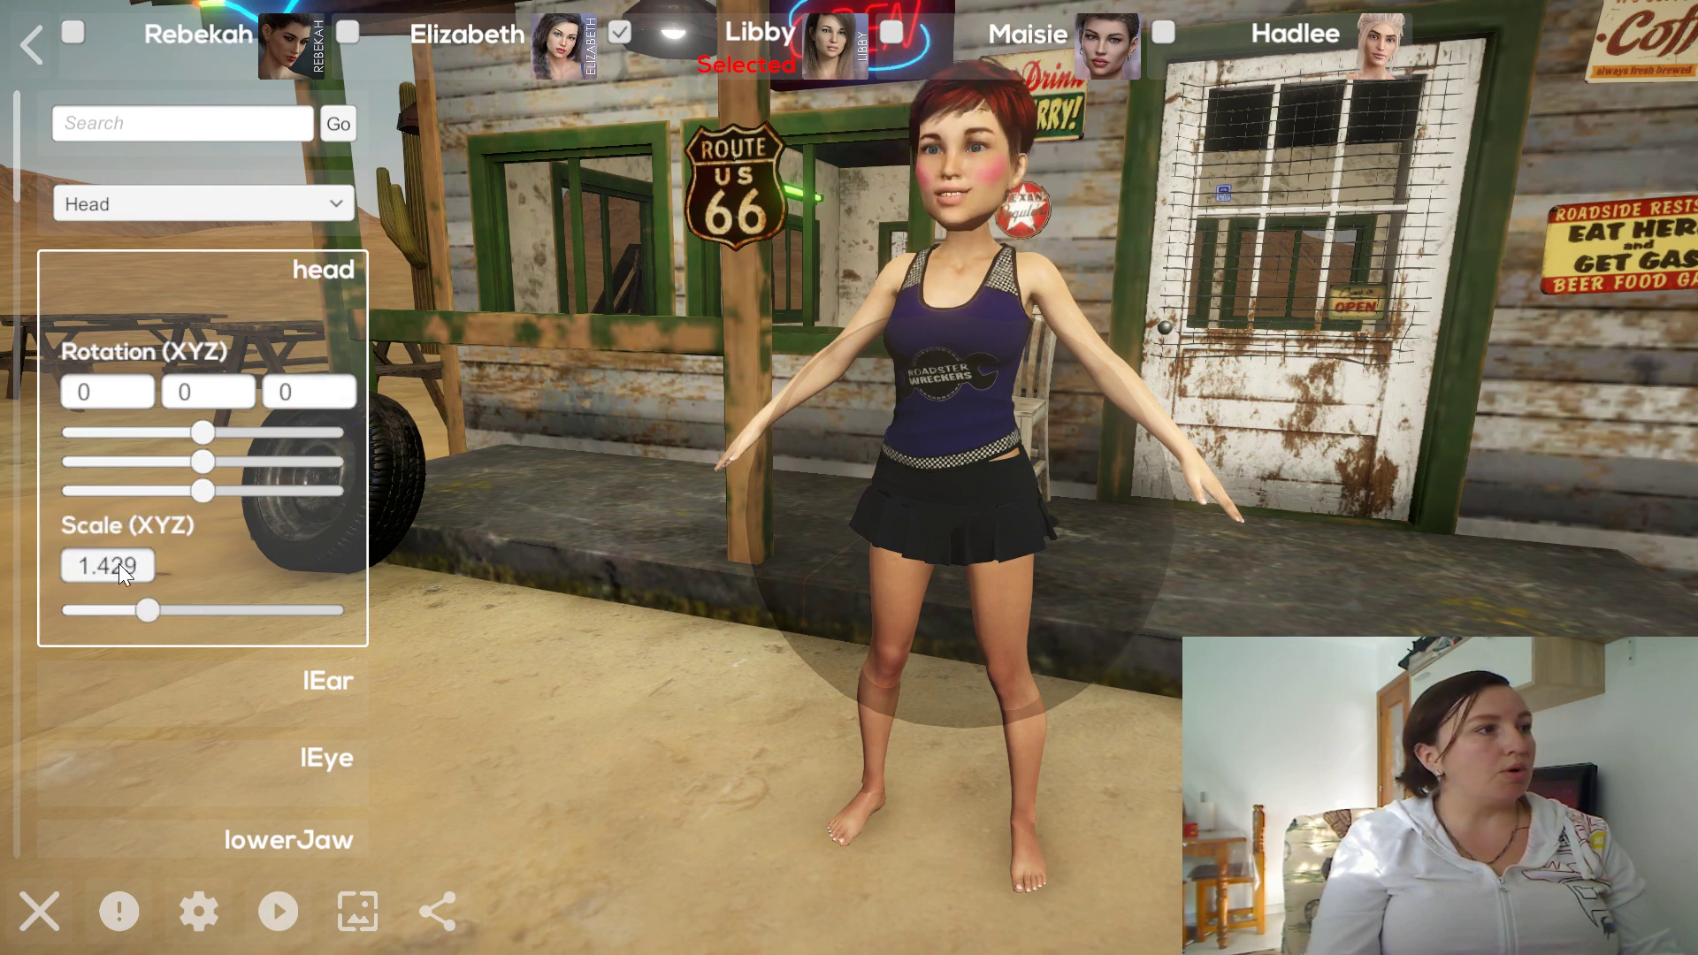
type("1")
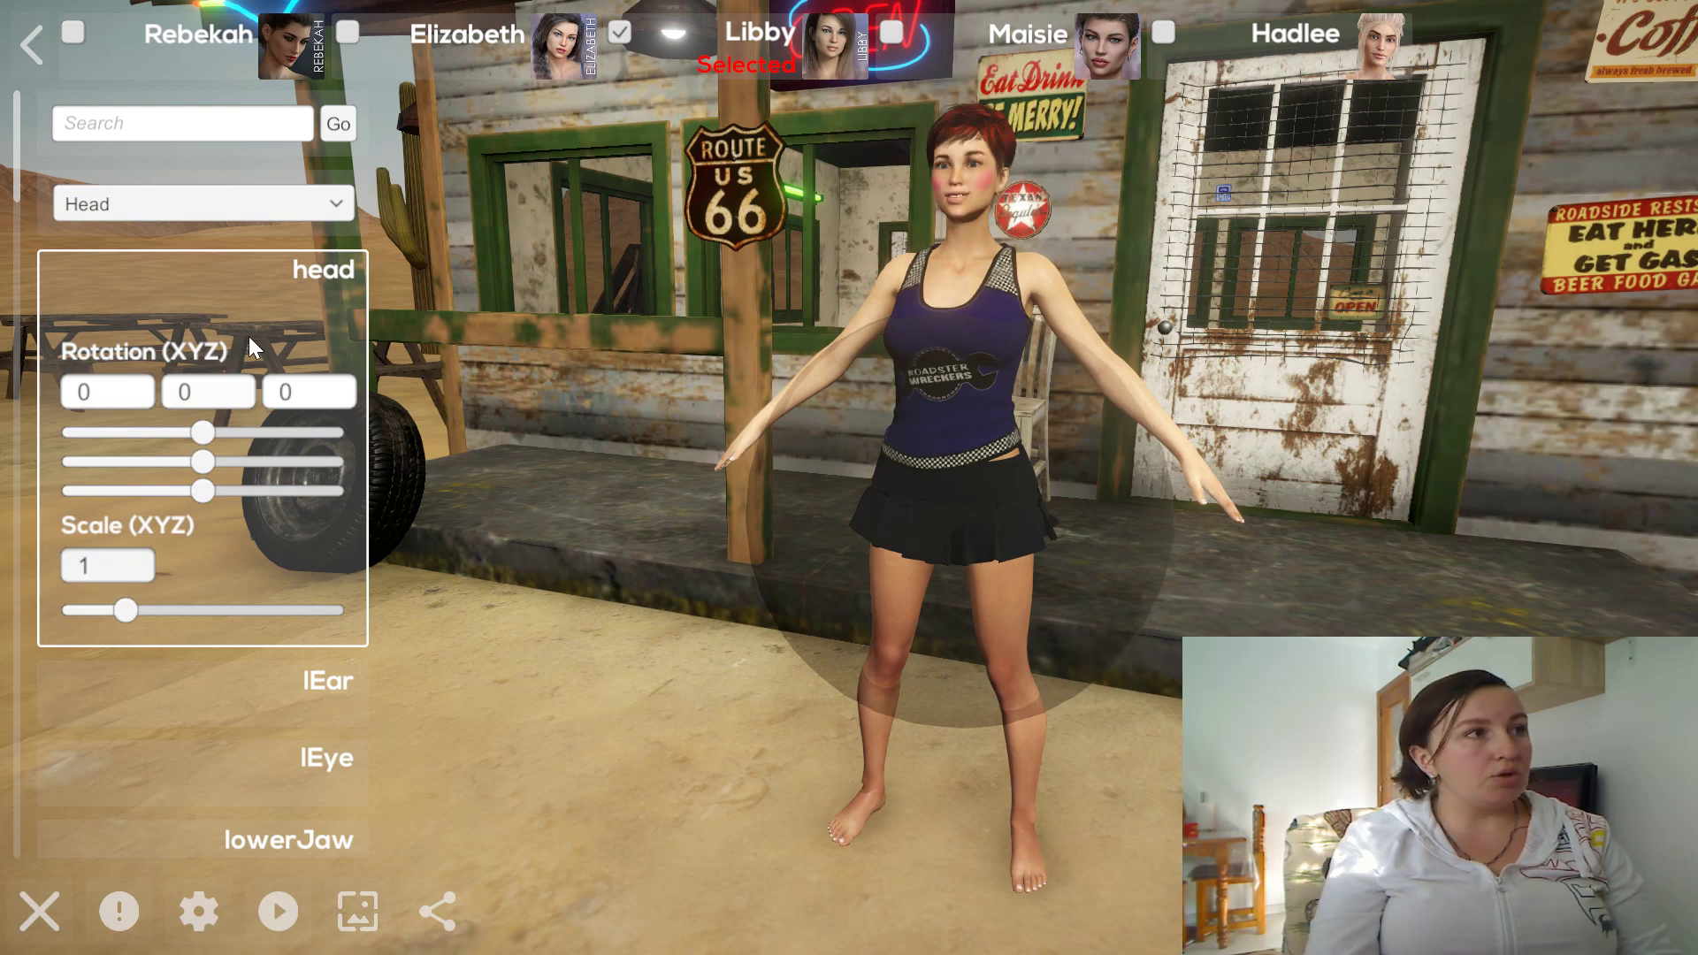
left_click(325, 269)
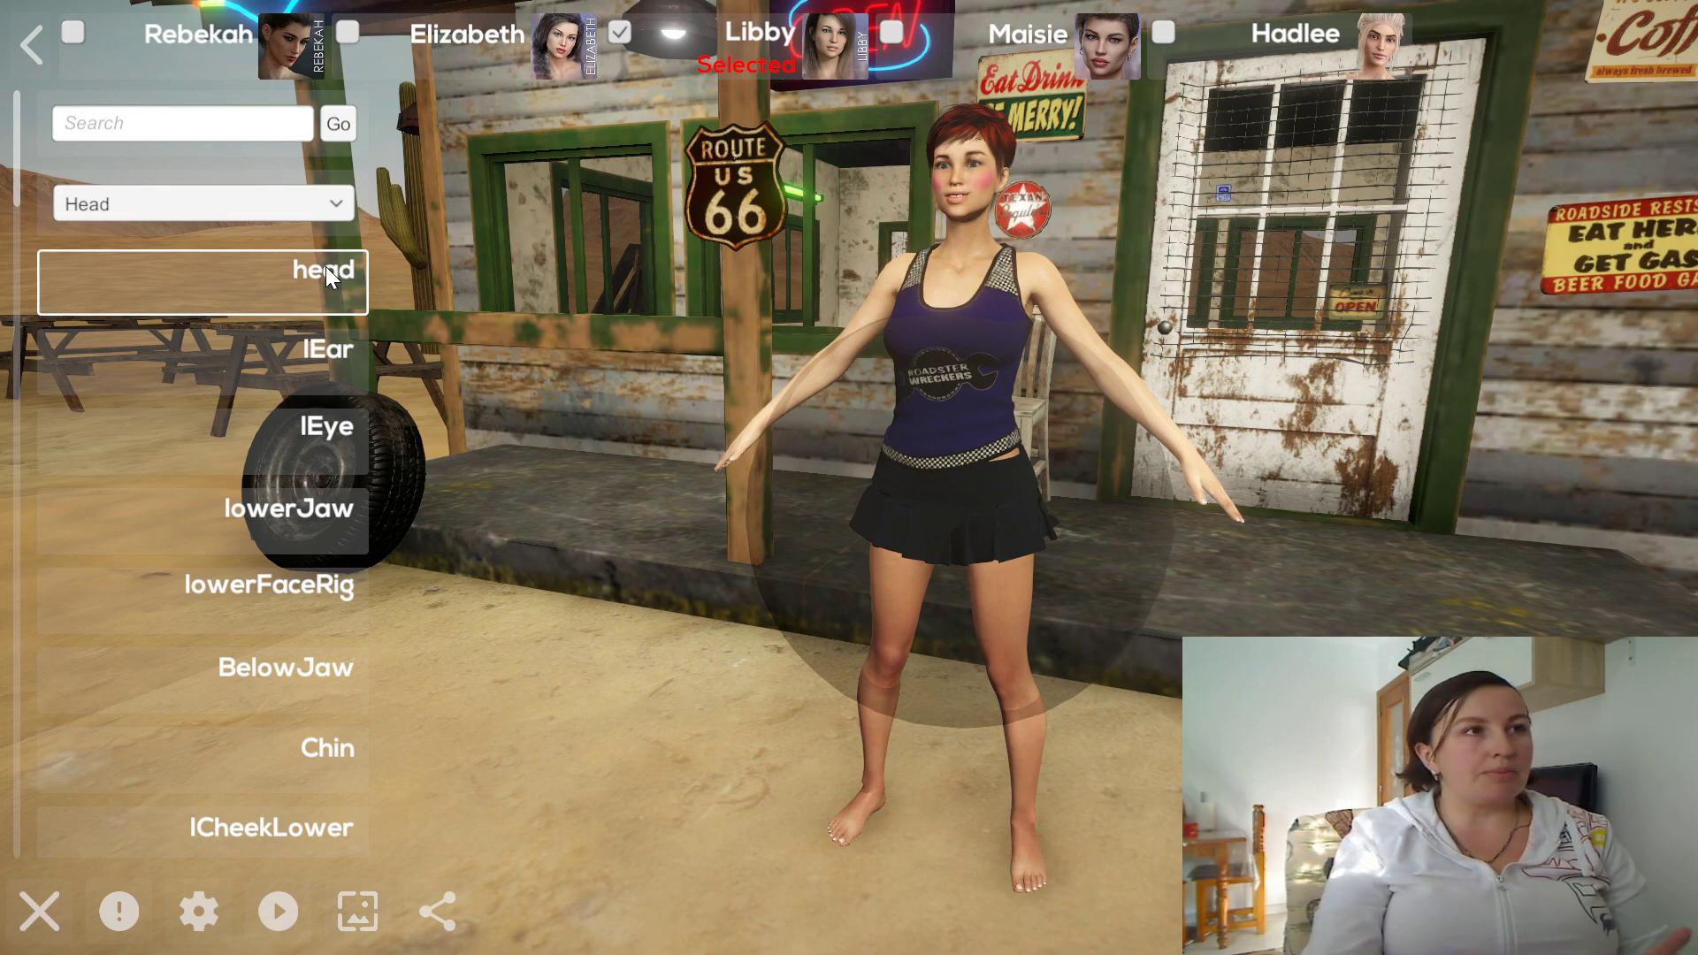
Apply Z Strike A pose 02 from Poses Main to Libby and open her Hip tuning controls.
left_click(31, 48)
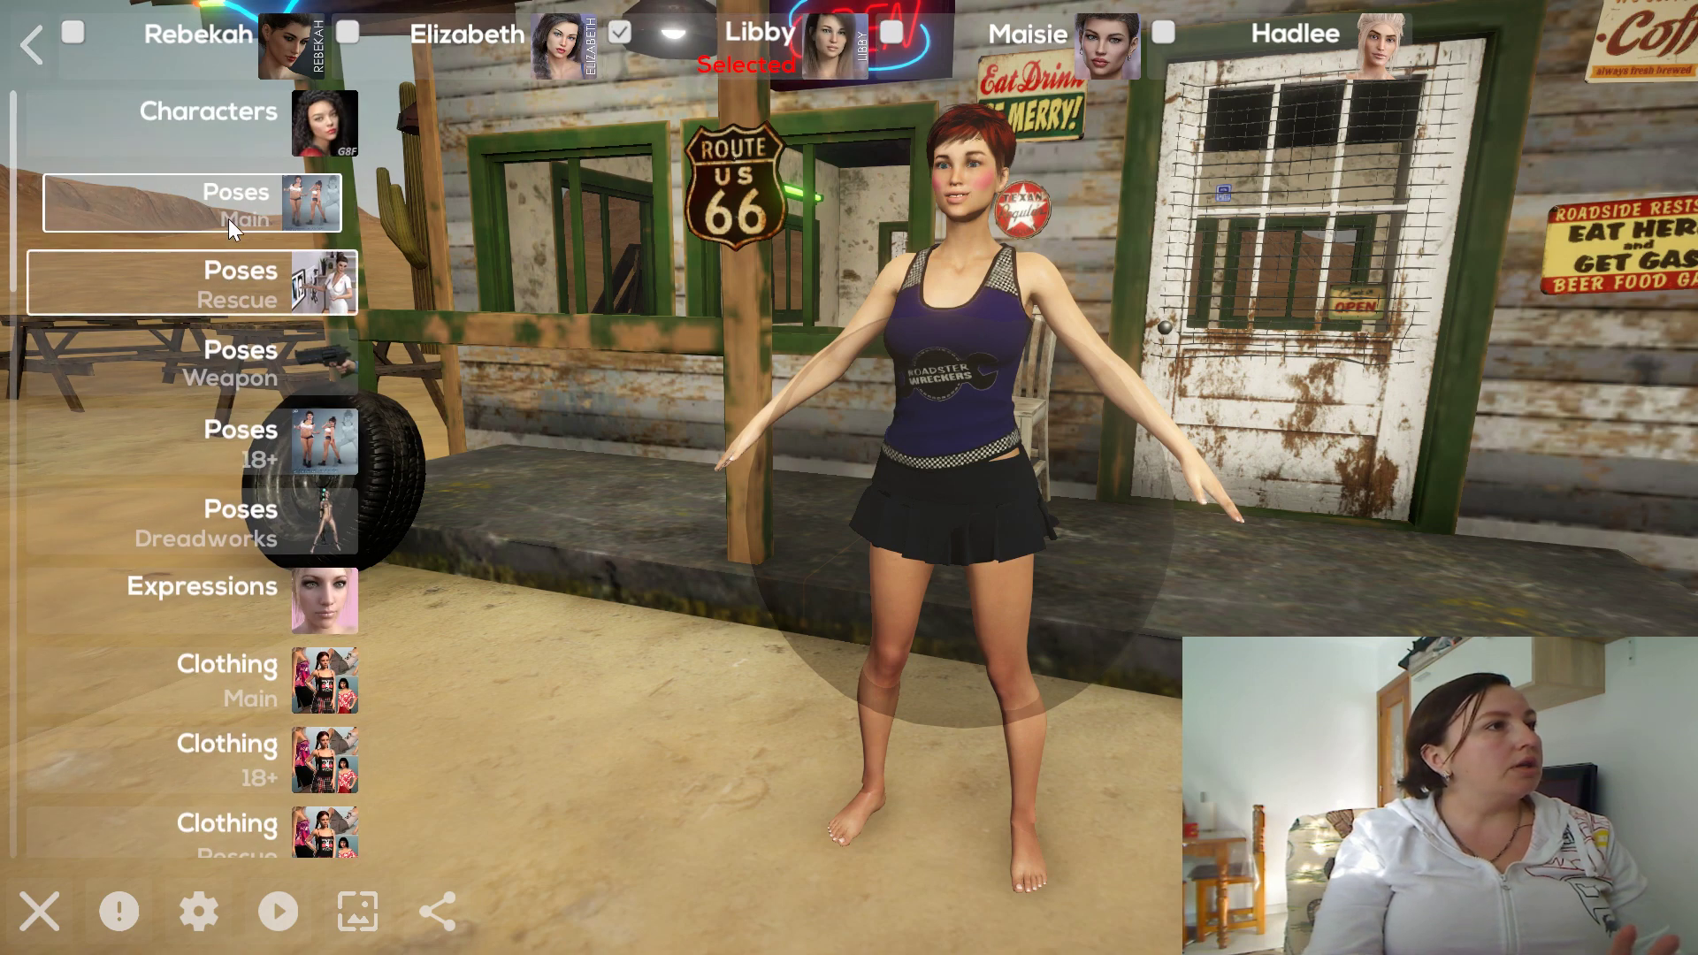
left_click(228, 218)
left_click(211, 283)
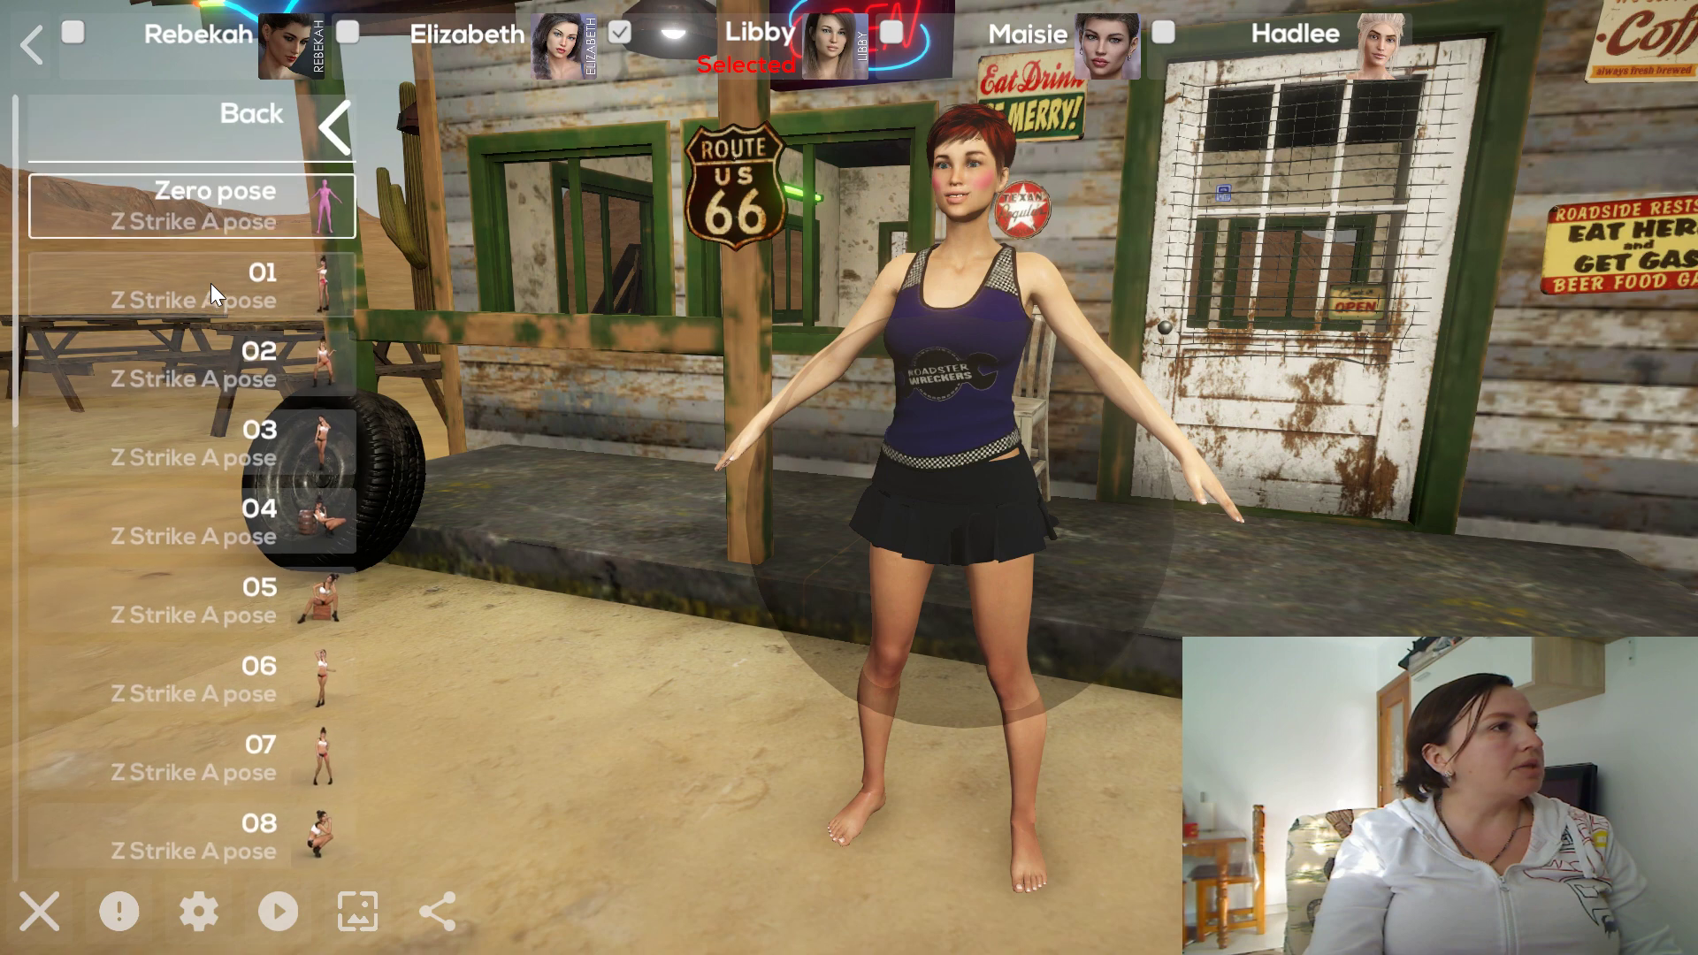
left_click(246, 352)
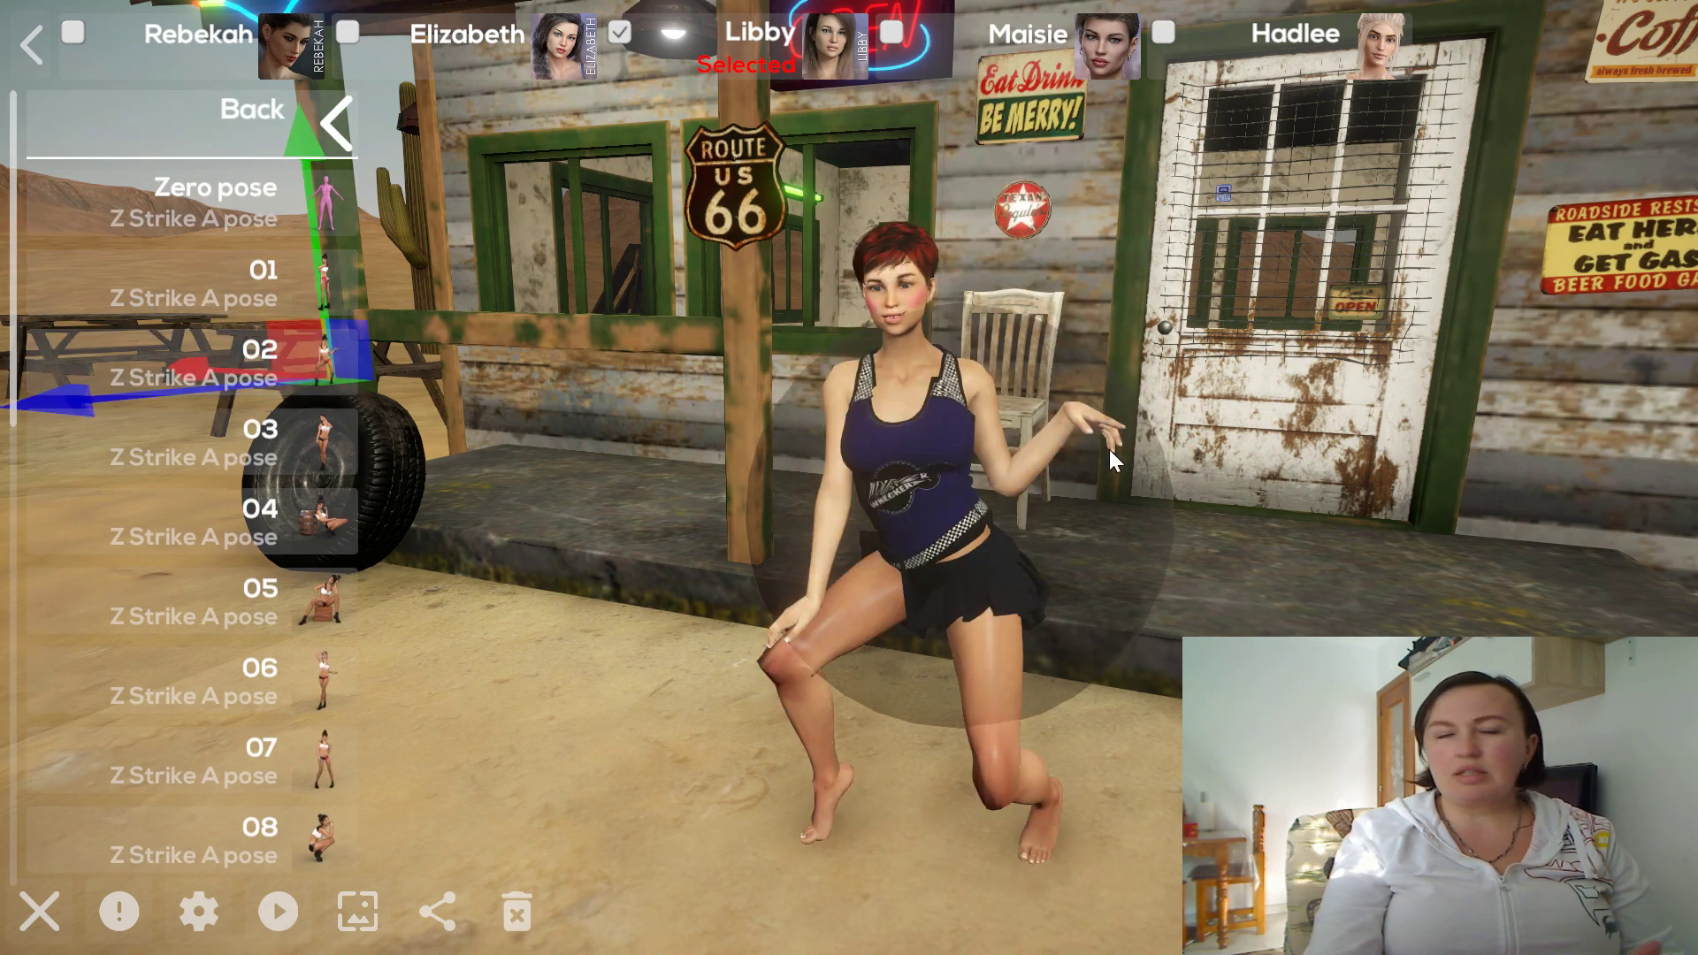
left_click(31, 44)
left_click(1008, 463)
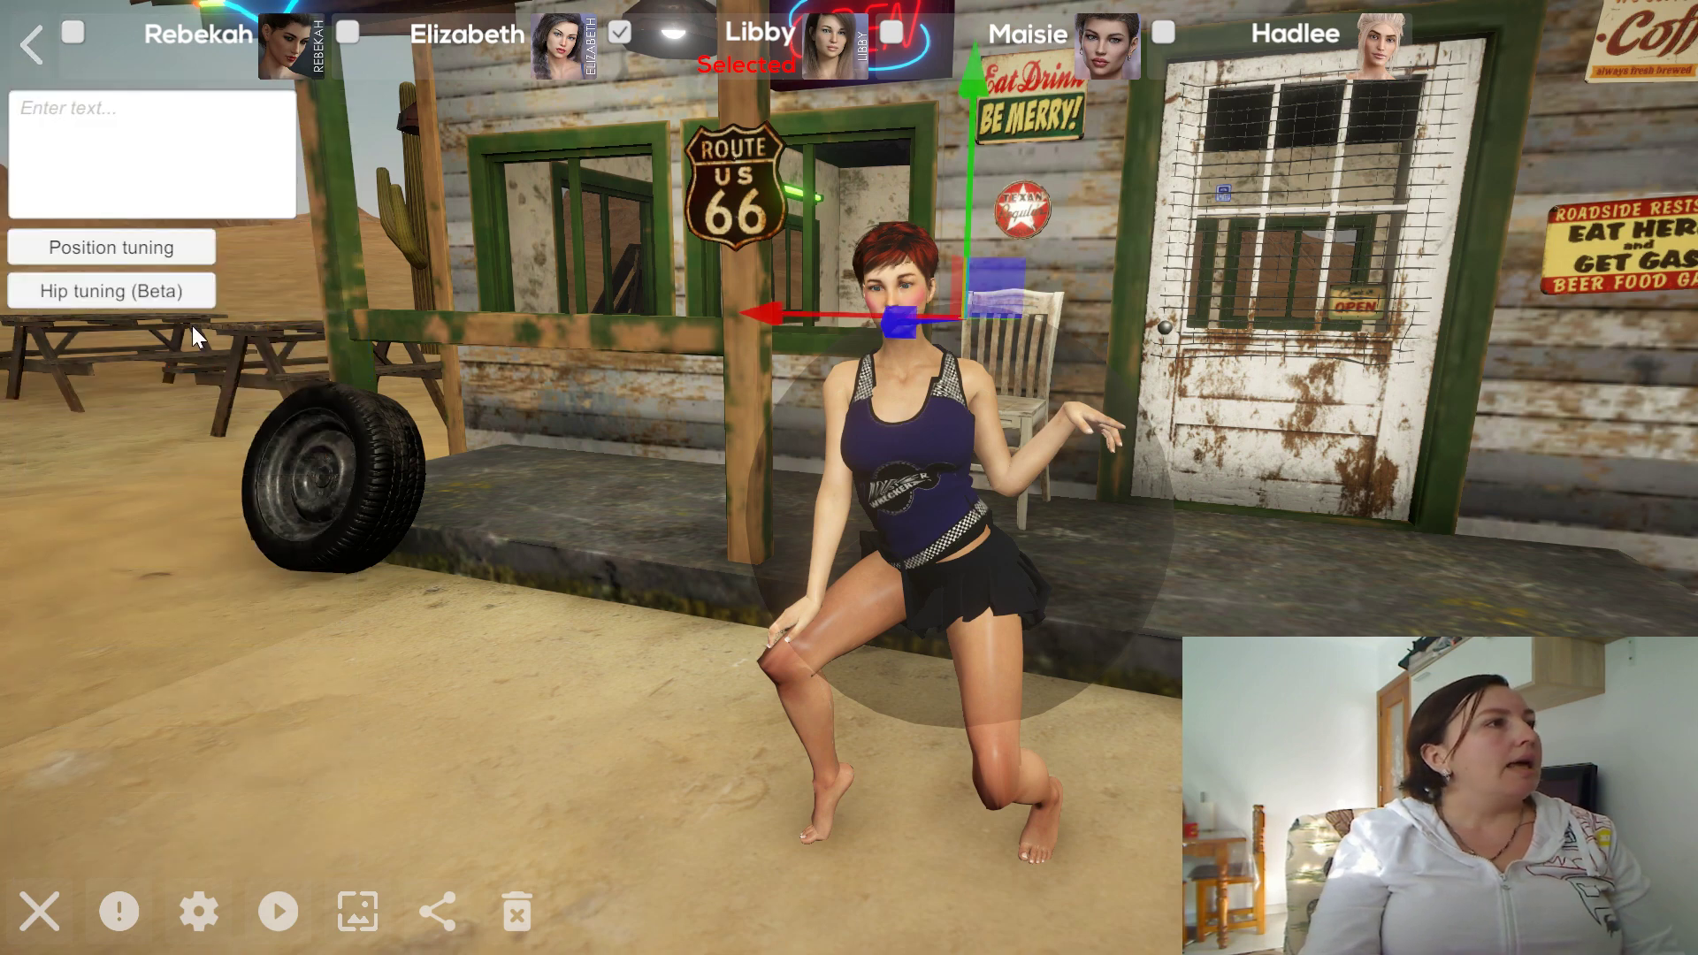
left_click(106, 287)
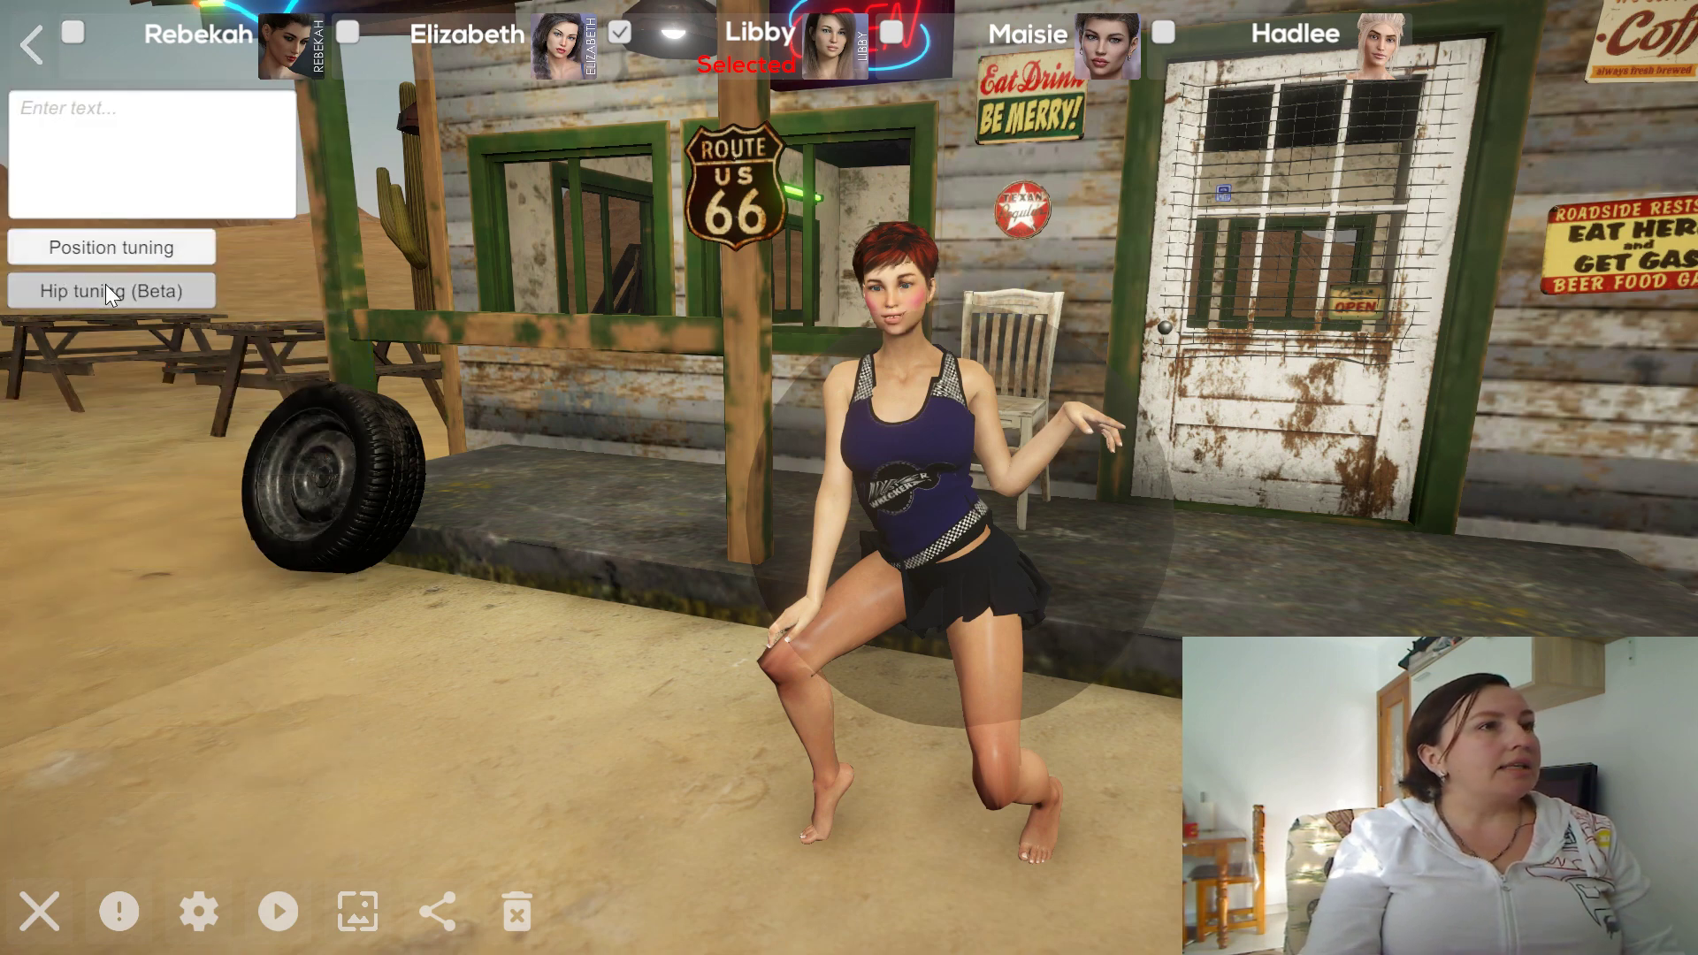
Expand the head bone, set Z rotation to 26.14 and scale to 1.670.
left_click(307, 270)
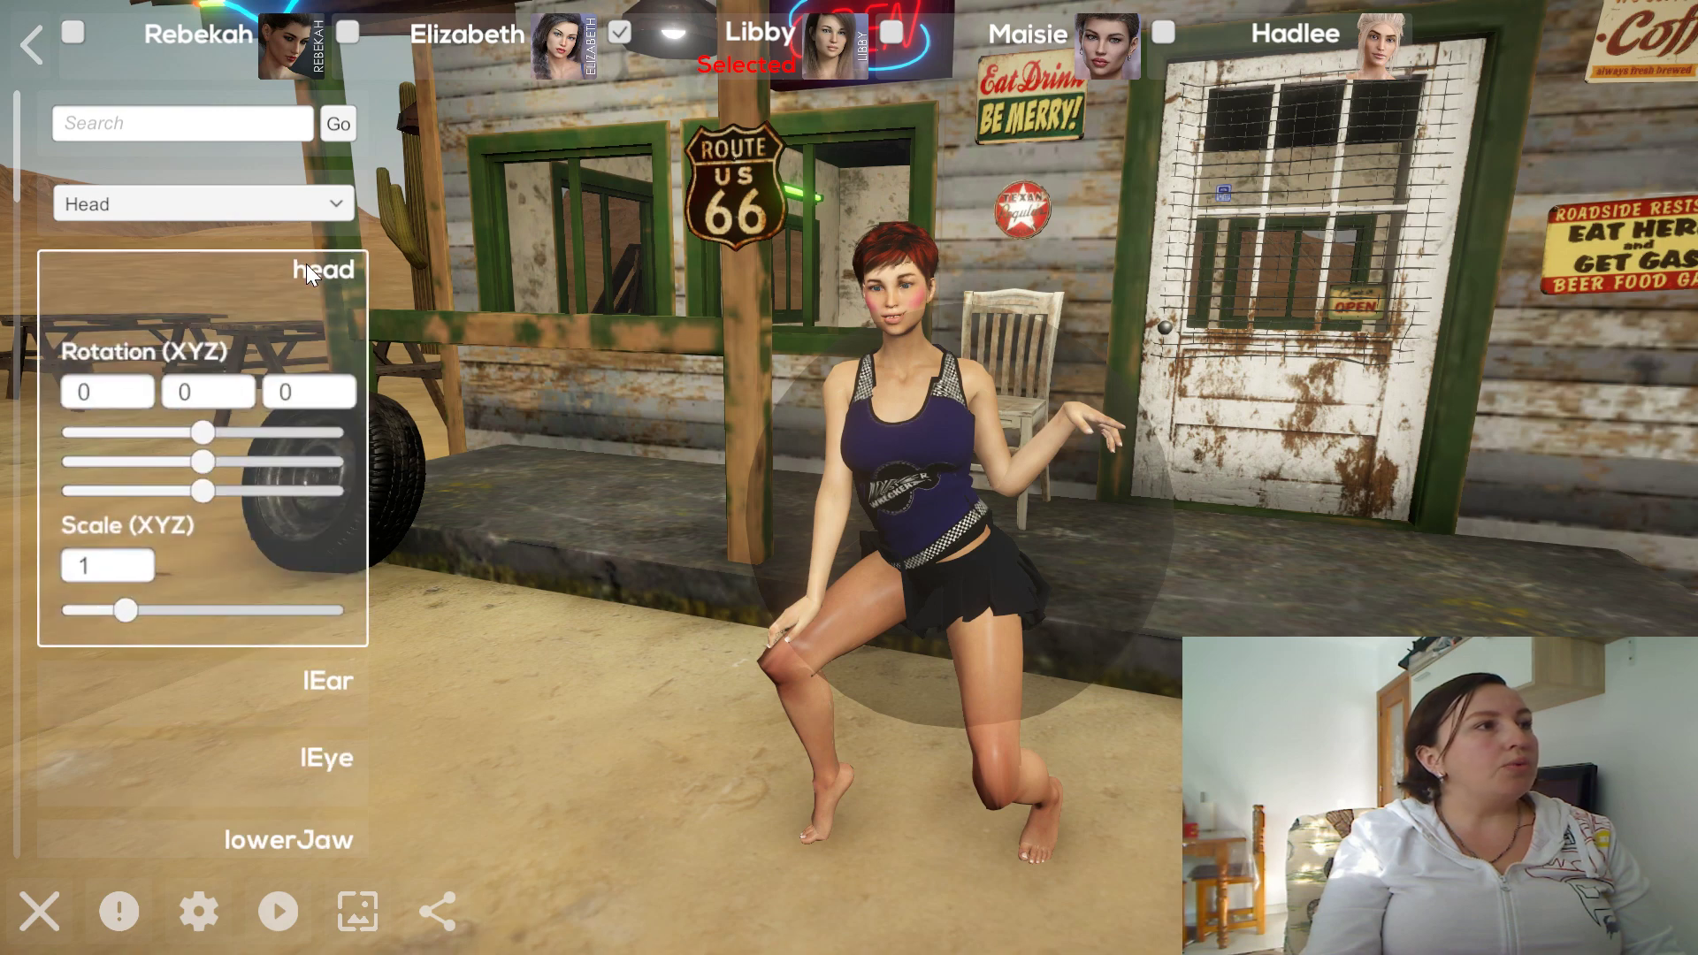
left_click_drag(128, 601, 130, 601)
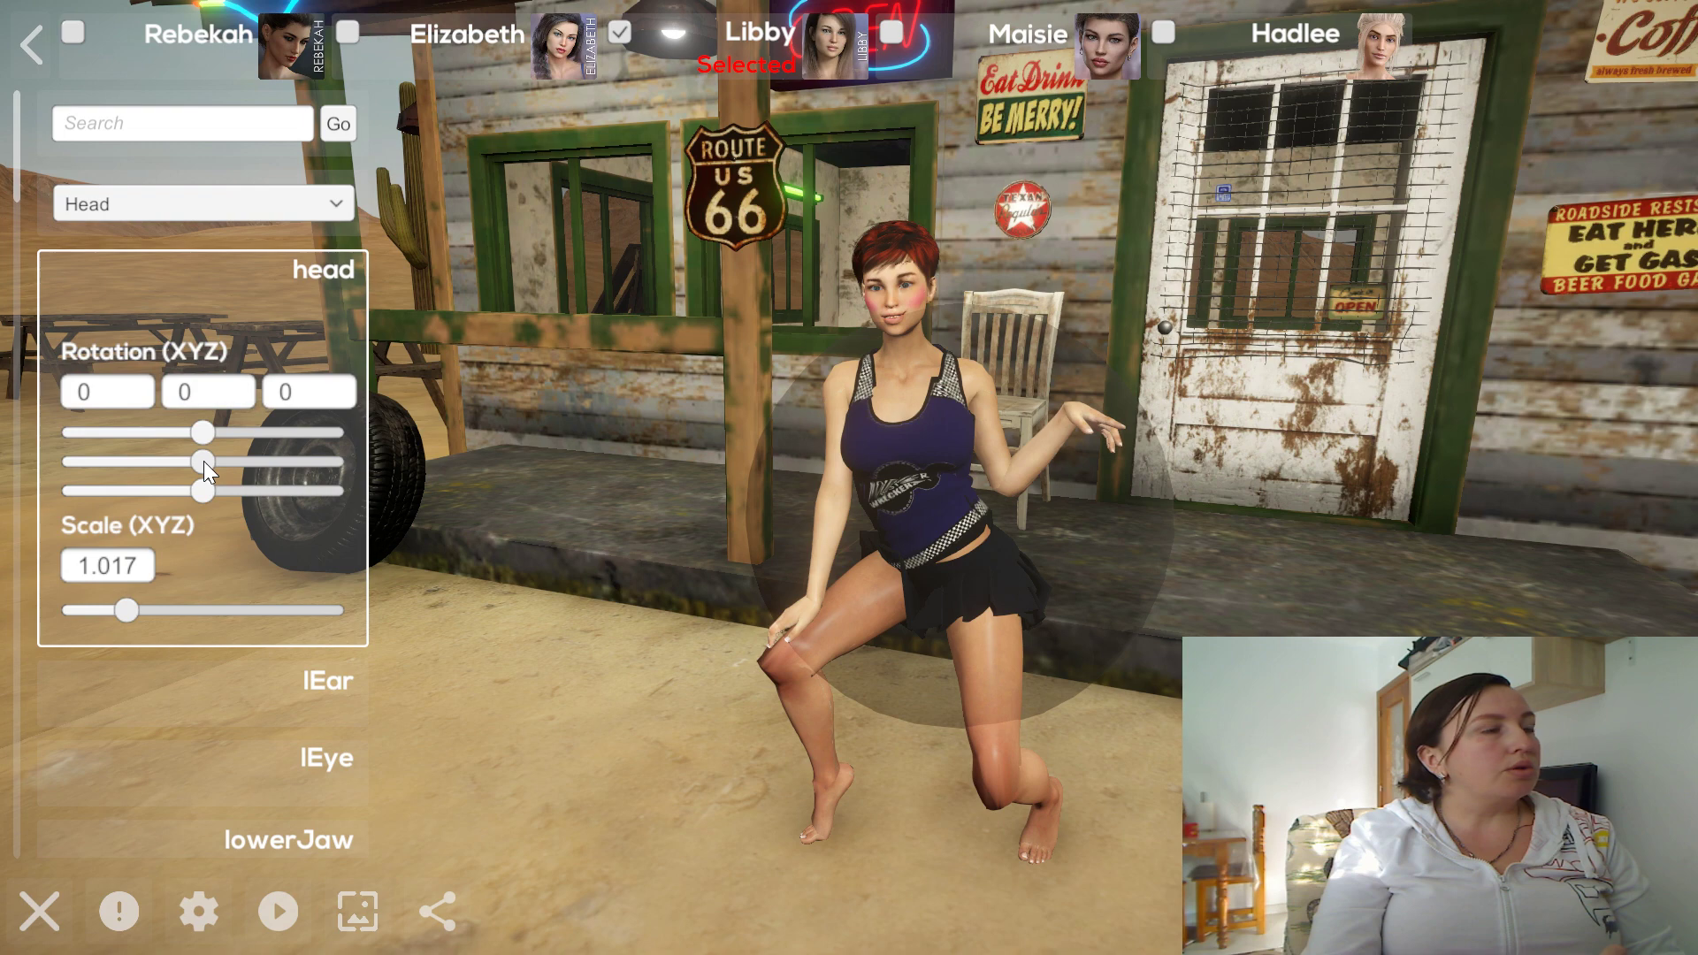
left_click_drag(203, 489, 211, 491)
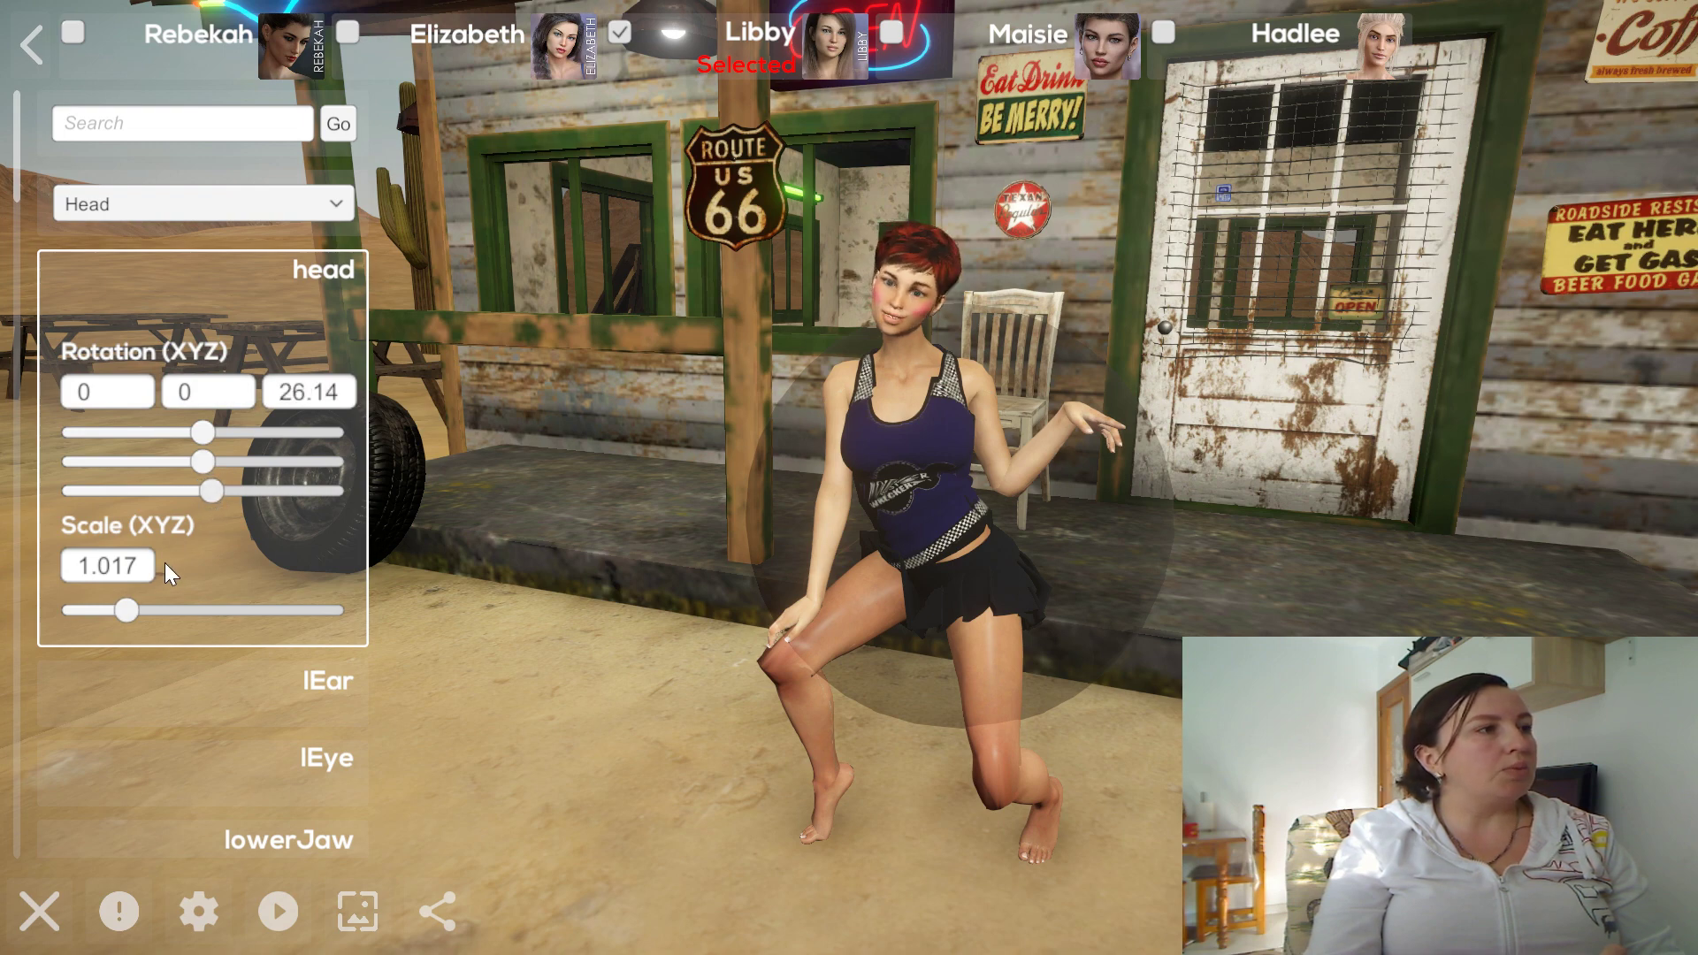
left_click_drag(132, 612, 167, 613)
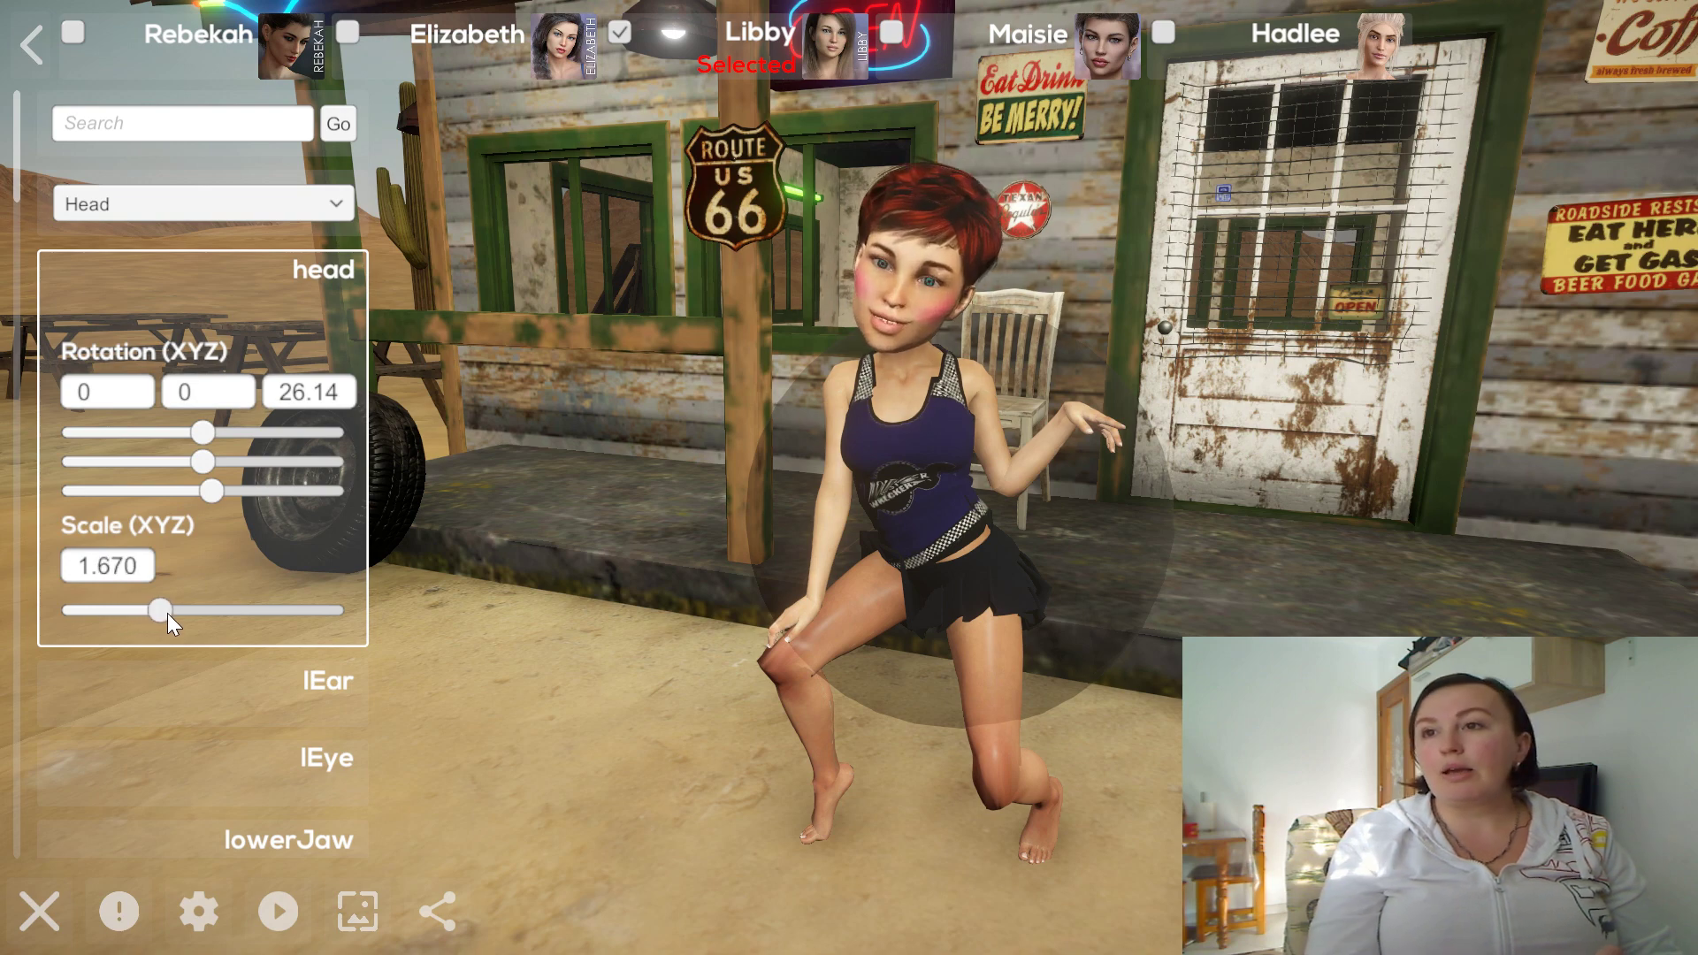